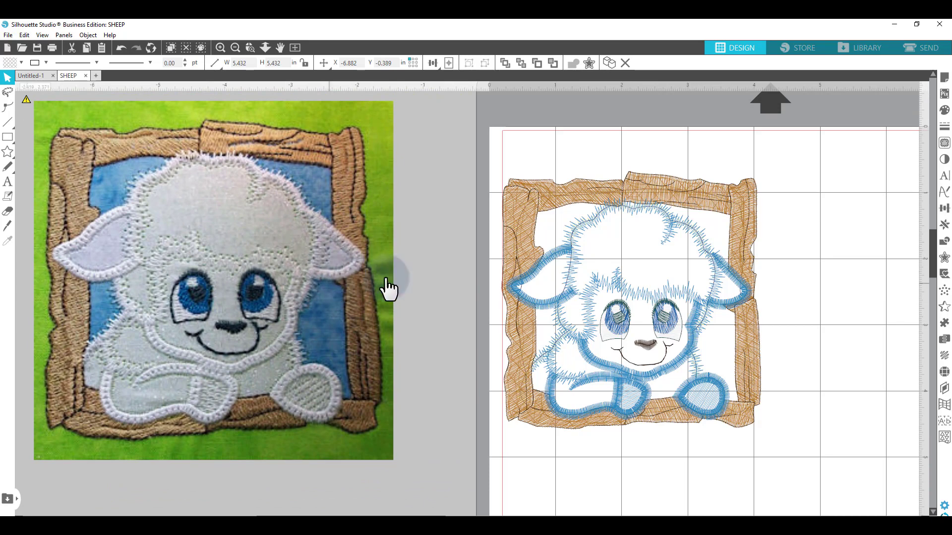
- Zoom in on the frame's stitching to inspect it, and zoom back out to the whole sheep design
mouse_move(361, 263)
mouse_down()
mouse_move(380, 266)
mouse_move(371, 263)
mouse_up()
click(689, 260)
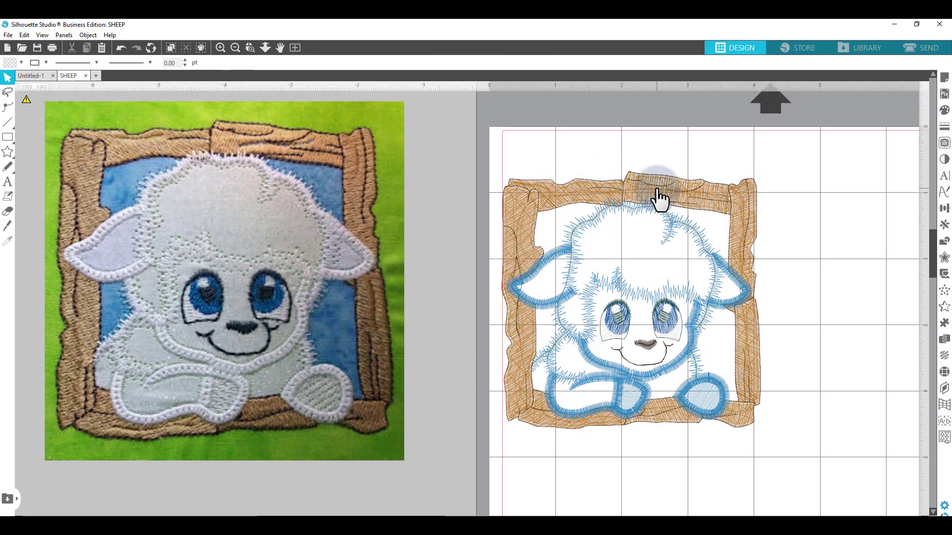
click(250, 48)
drag(415, 141, 748, 234)
scroll(690, 240, down, 3)
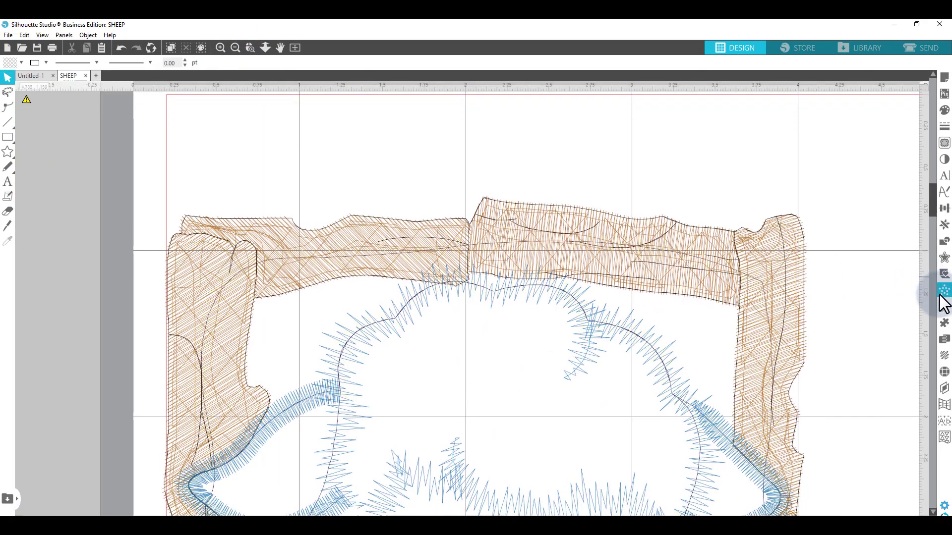
click(235, 47)
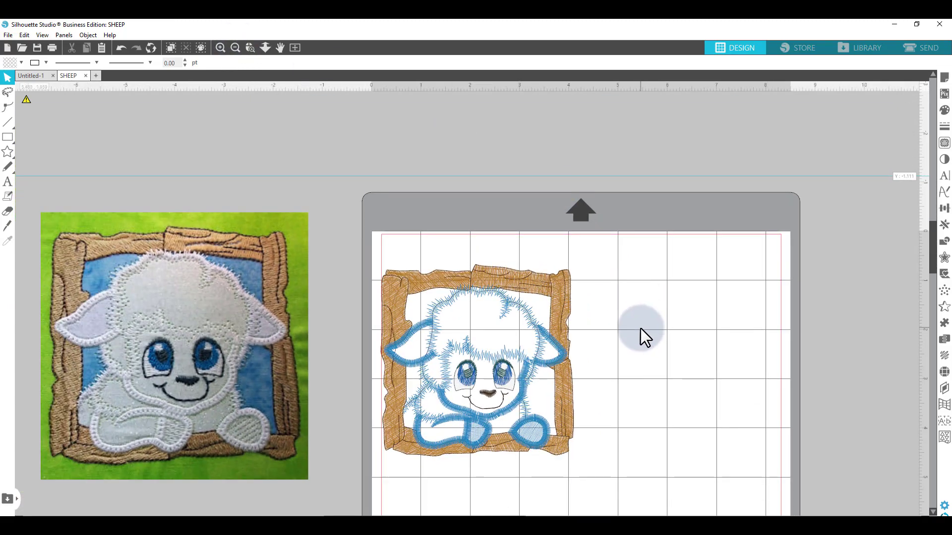
scroll(632, 329, down, 3)
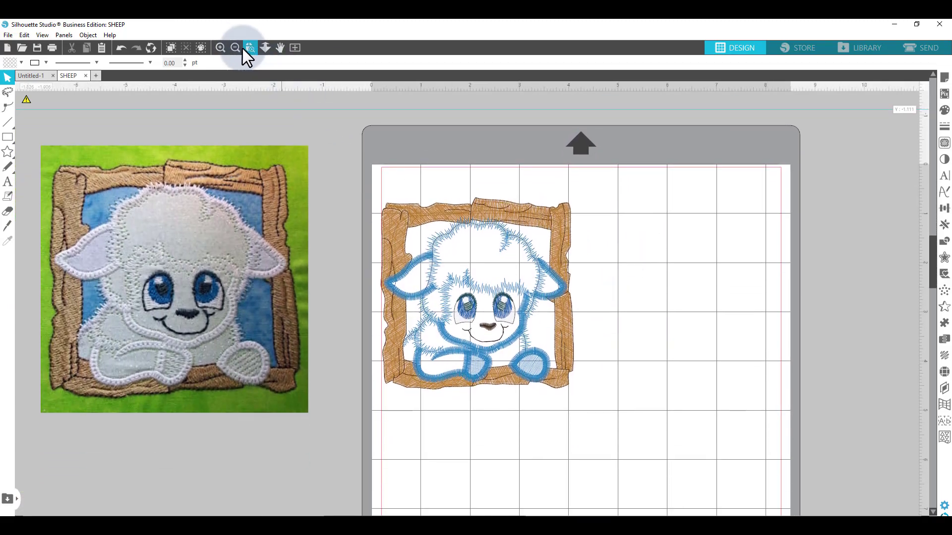
click(224, 48)
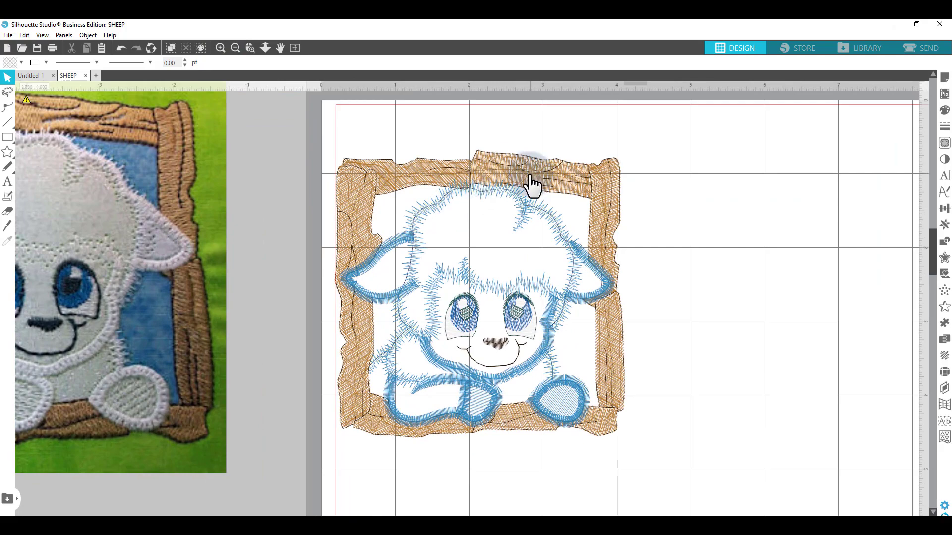
- Move the frame's brown fill stitching away from the sheep and delete it
drag(533, 189, 832, 186)
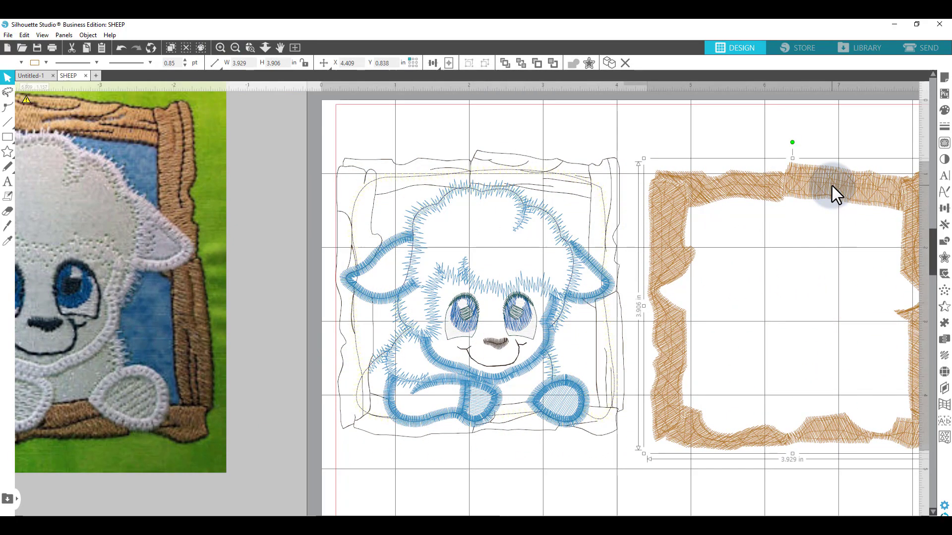
key(Delete)
- Move the frame's dark outline stitching aside and delete it
mouse_move(537, 198)
mouse_down()
mouse_move(506, 183)
mouse_move(620, 178)
mouse_move(569, 170)
mouse_move(810, 170)
mouse_up()
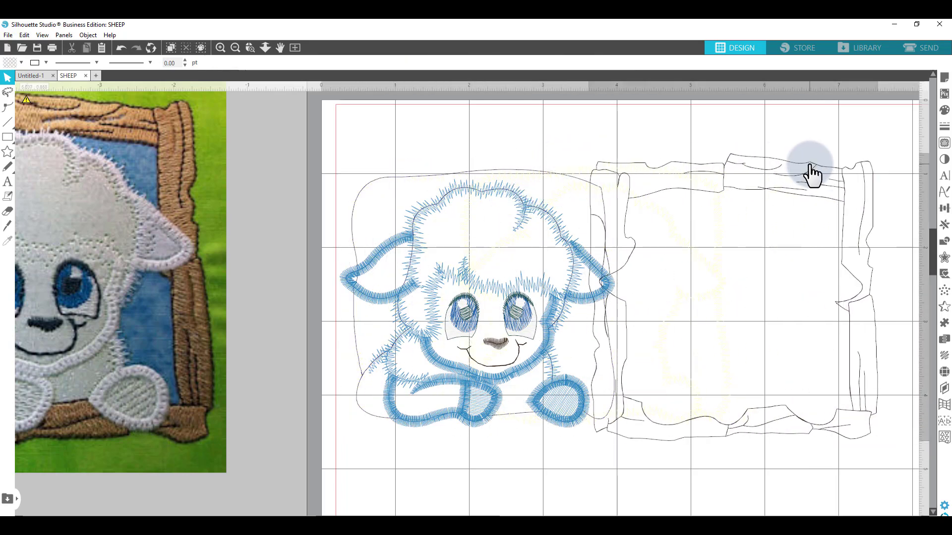
key(Delete)
- Drag the frame's remaining outline layers to the right, away from the sheep
click(474, 170)
drag(474, 169, 743, 154)
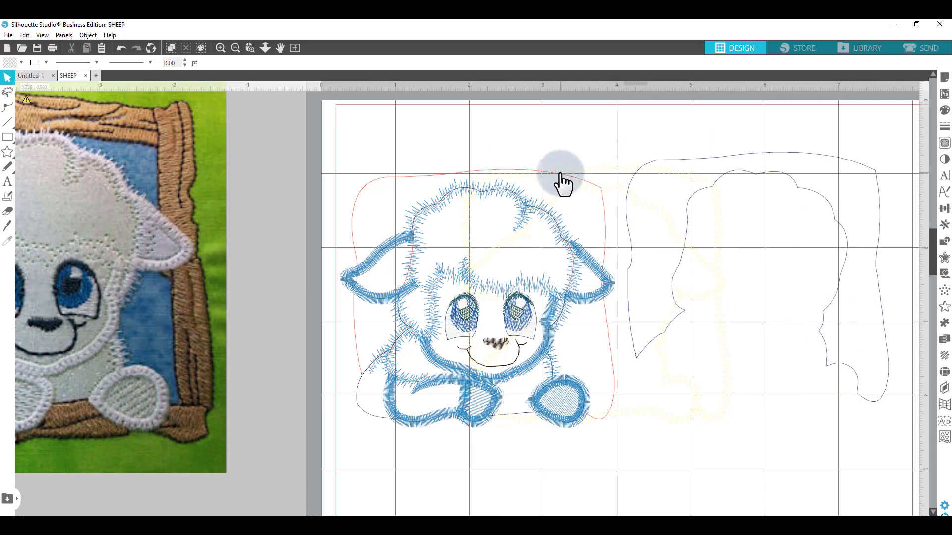
drag(561, 173, 732, 185)
drag(552, 174, 812, 297)
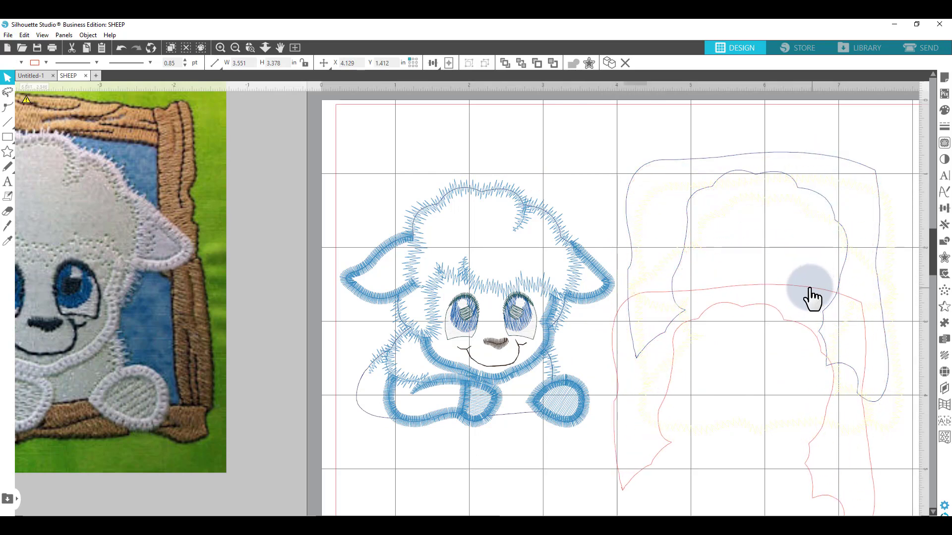
- Delete the frame's blue outline and move the red frame cut line up into its place
click(767, 283)
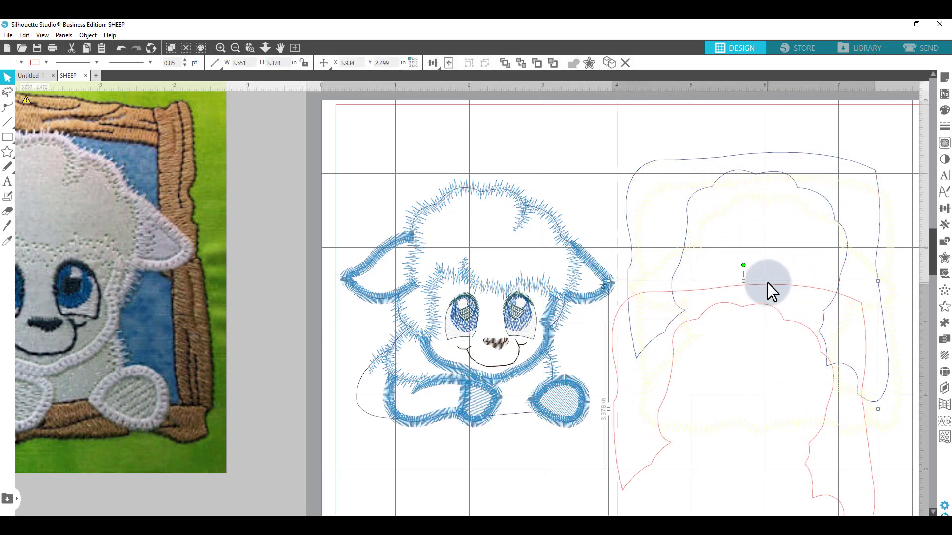
click(763, 154)
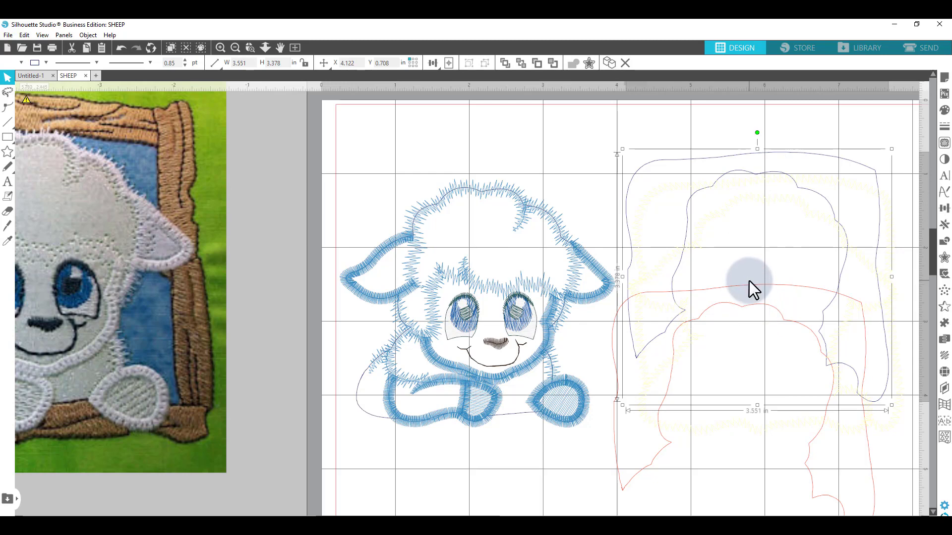
key(Delete)
drag(690, 290, 699, 131)
- Move the reference photo further left, out of the design's way
drag(106, 202, 248, 197)
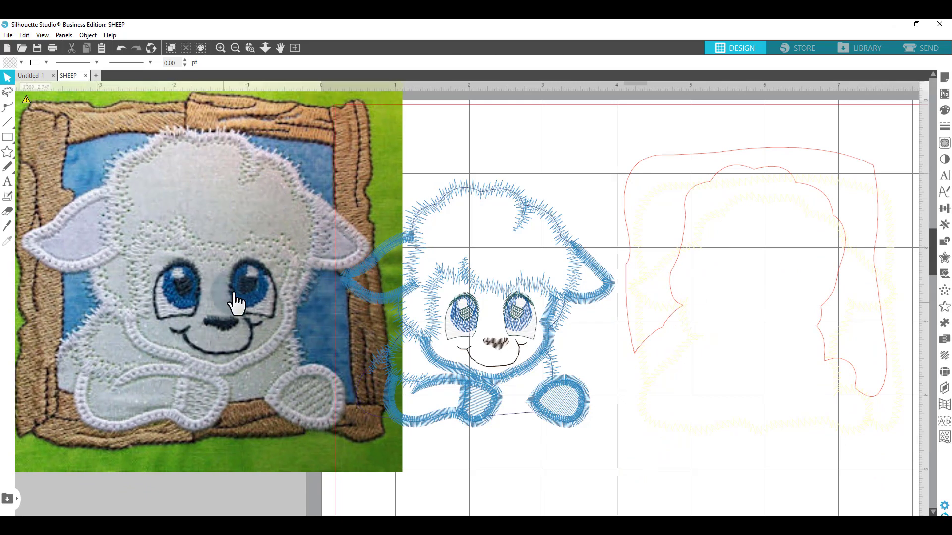
drag(261, 340, 147, 333)
click(361, 205)
drag(243, 209, 123, 232)
- Move the sheep's blue satin stitching aside and delete it
drag(472, 188, 463, 129)
key(Delete)
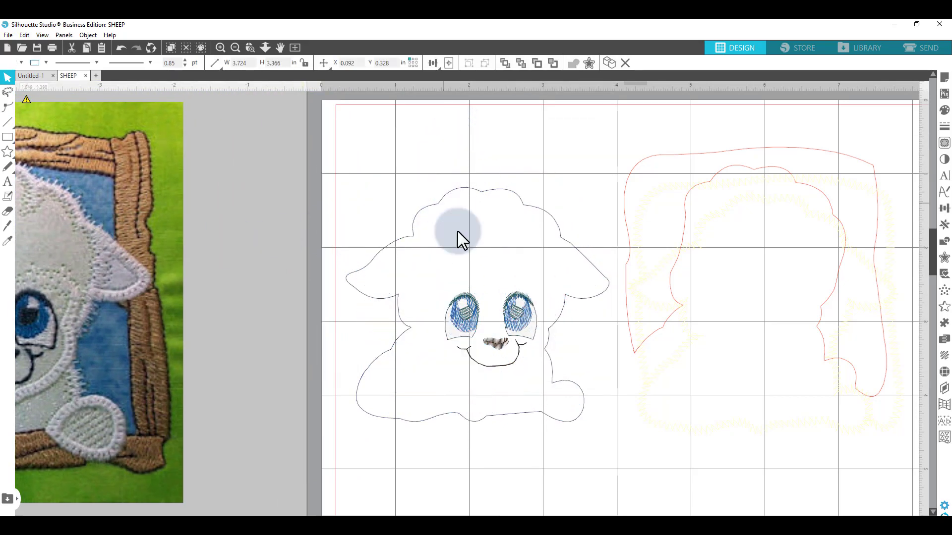
- Delete the nose, mouth and eye stitching from the sheep's face
click(460, 311)
click(491, 341)
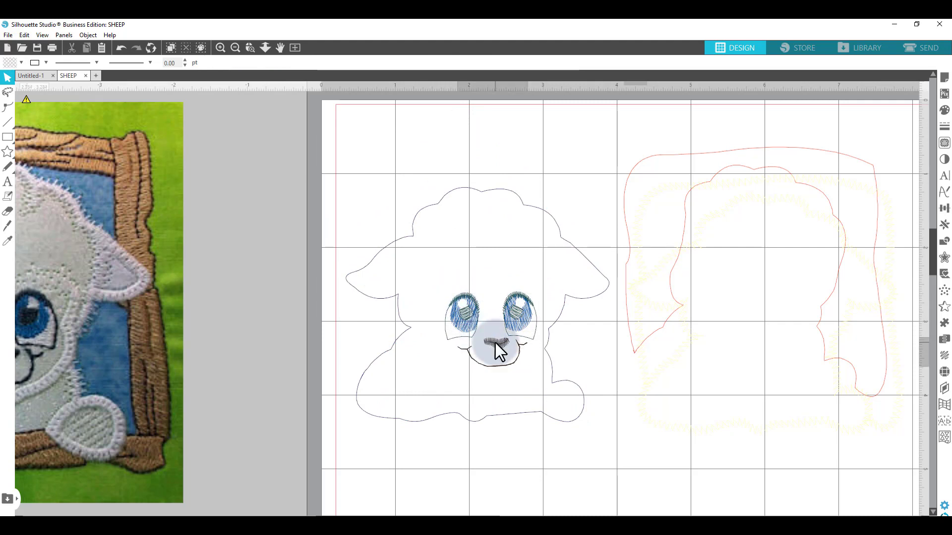
key(Delete)
click(468, 317)
key(Delete)
click(468, 317)
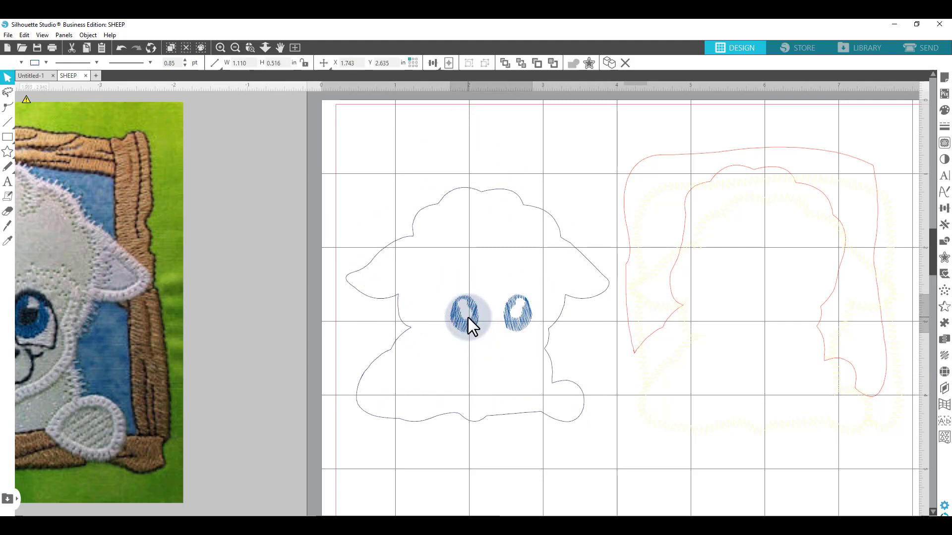
key(Delete)
- Move the sheep's black outline up, delete it, and select the frame cut line
drag(471, 191, 474, 131)
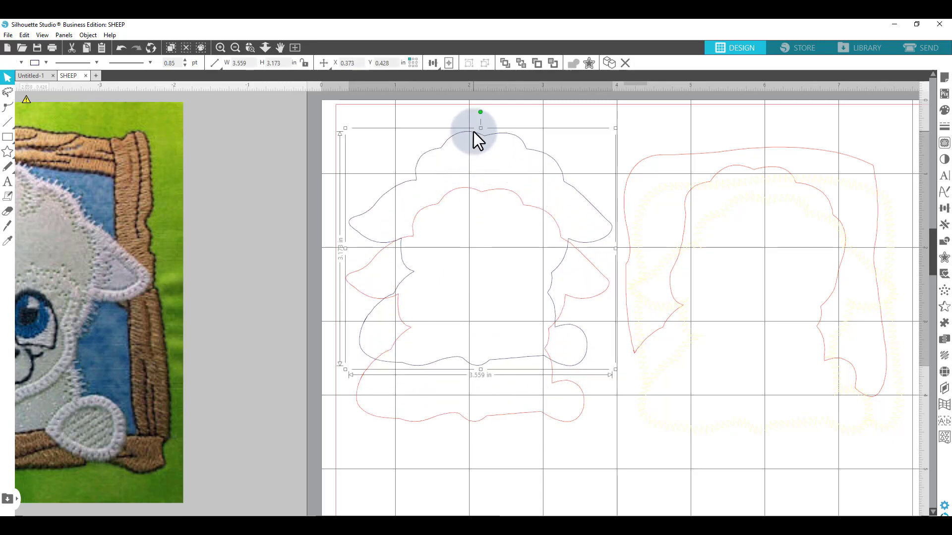
key(Delete)
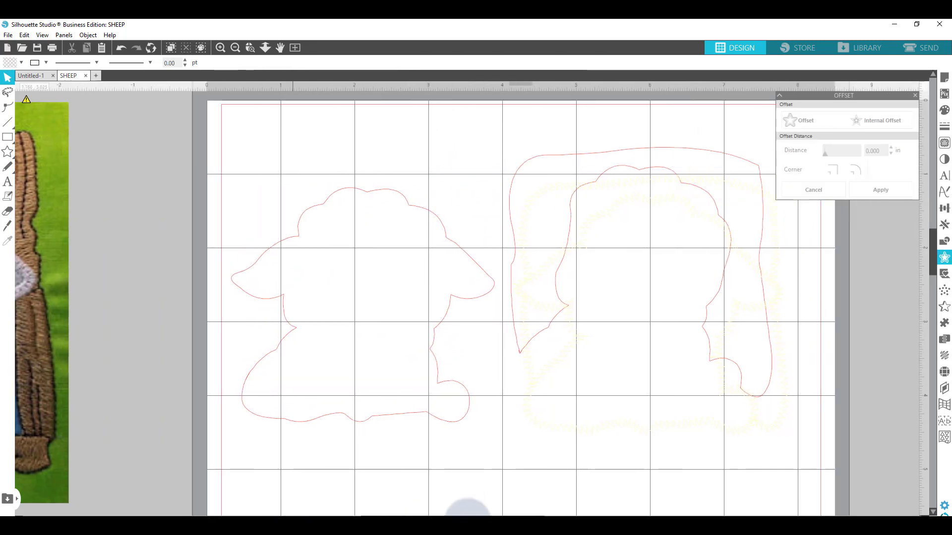
click(430, 189)
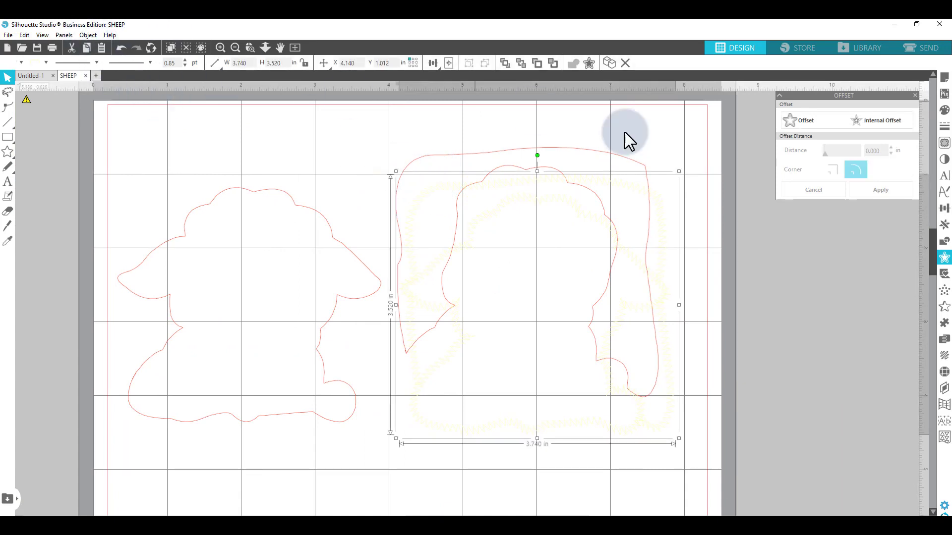
- Draw a full-page rectangle and send it to the back as a dark background
click(7, 137)
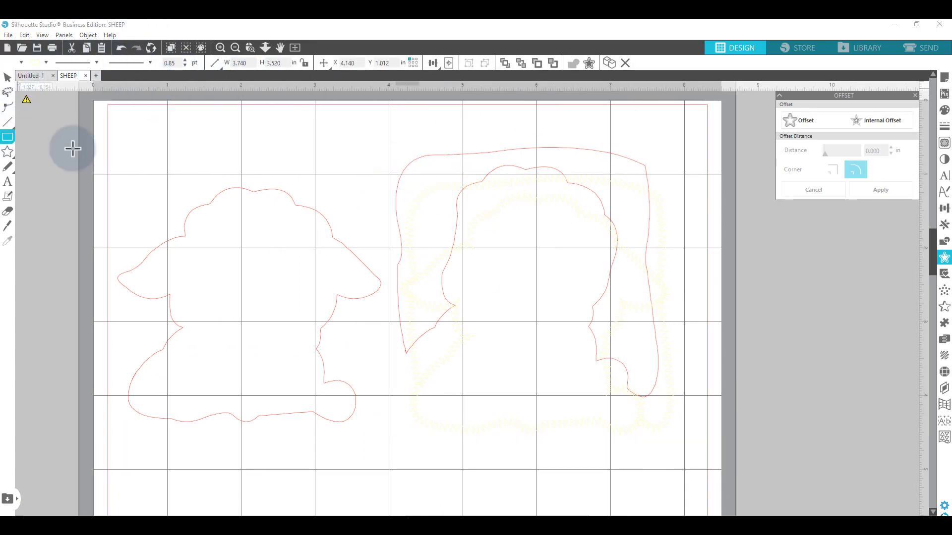
mouse_move(110, 106)
mouse_down()
mouse_move(842, 502)
mouse_move(840, 512)
mouse_up()
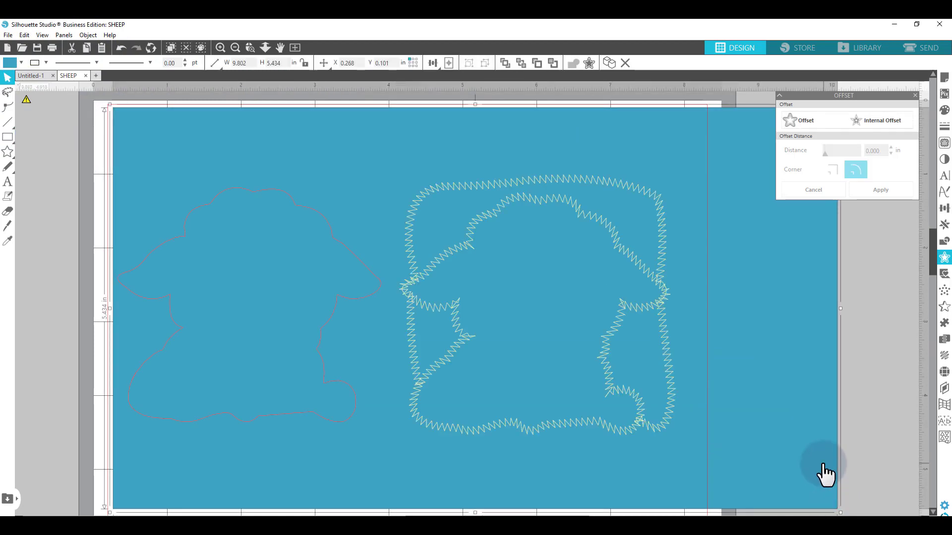
right_click(825, 469)
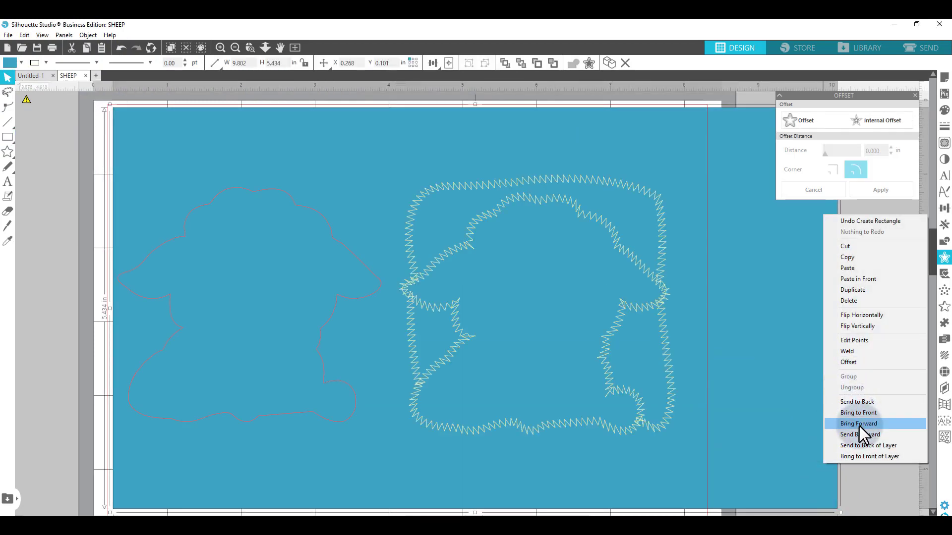
click(856, 403)
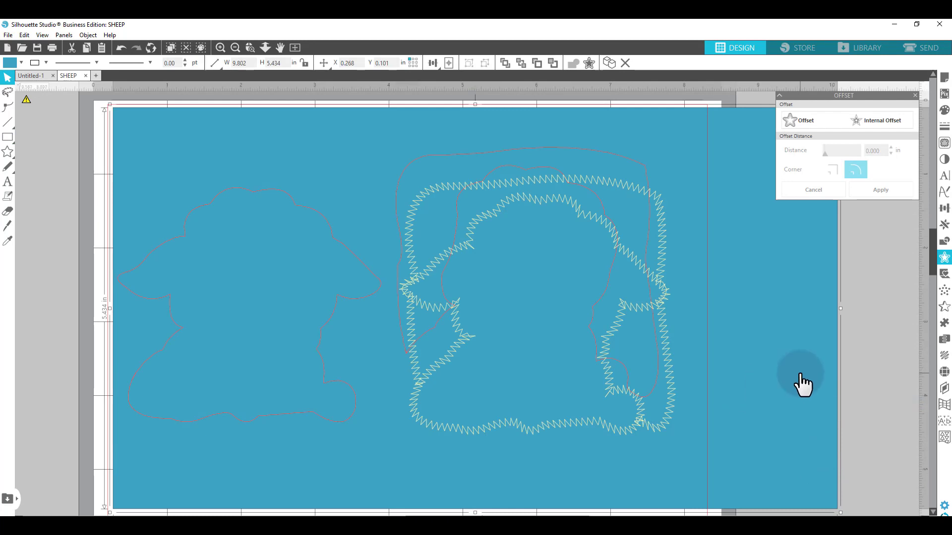
drag(675, 362, 645, 333)
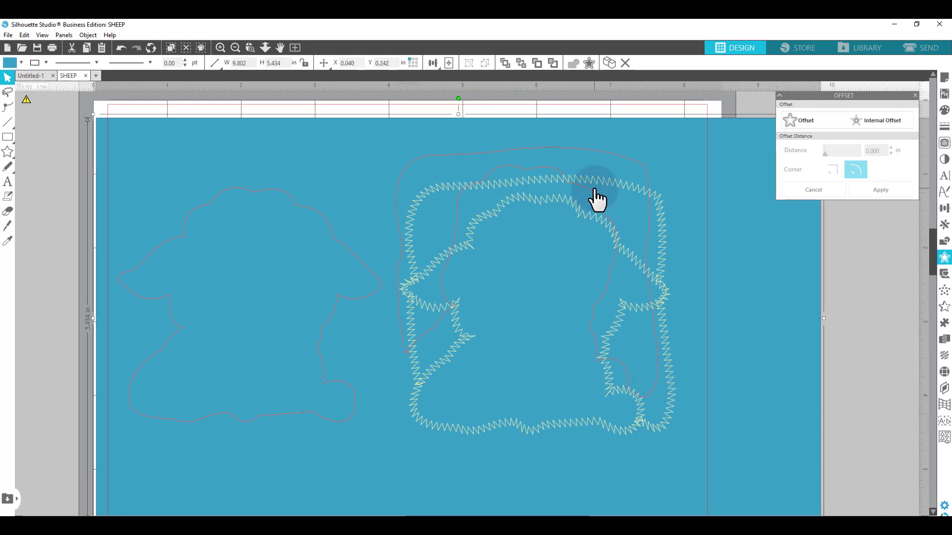
- Select and delete the frame's pale yellow zigzag placement stitching
click(583, 177)
drag(584, 178, 607, 187)
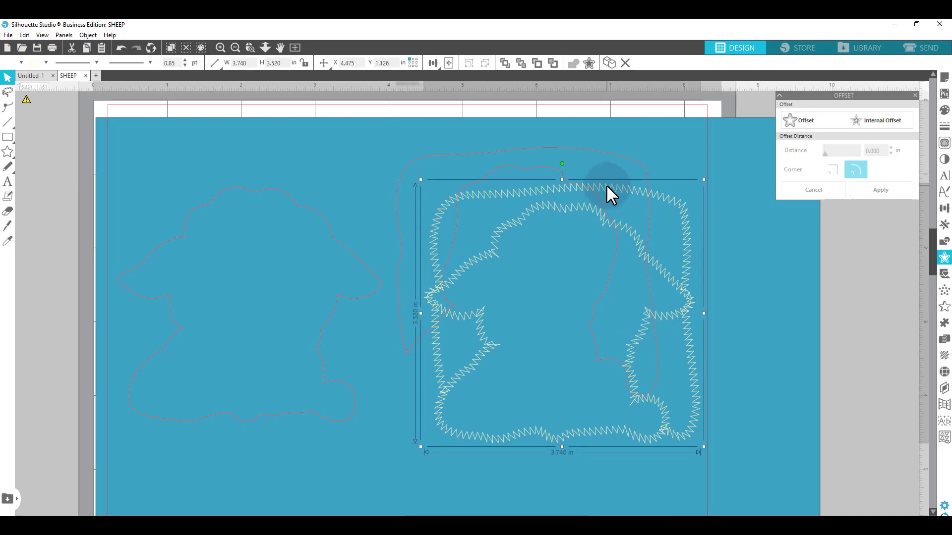
key(Delete)
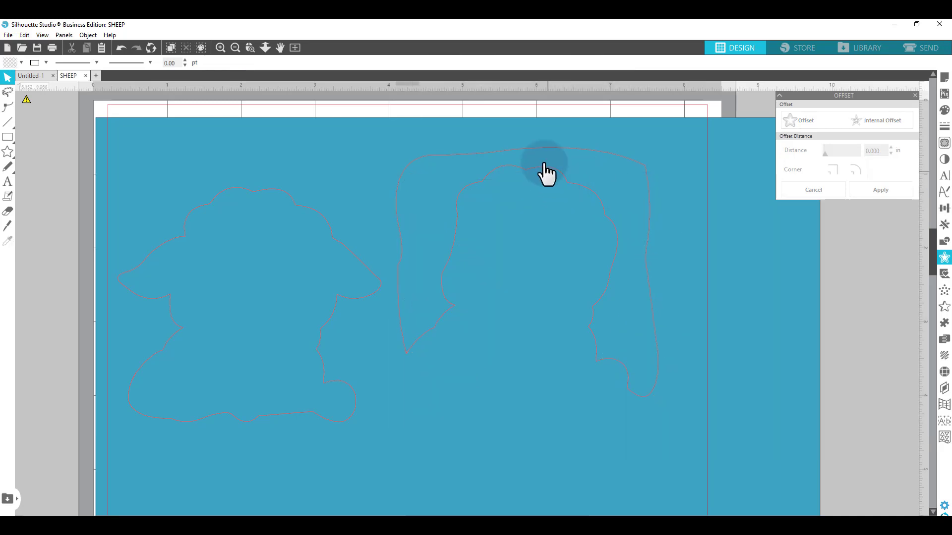
- Nudge the frame cut outline to the right and the sheep outline upward
drag(535, 169, 563, 175)
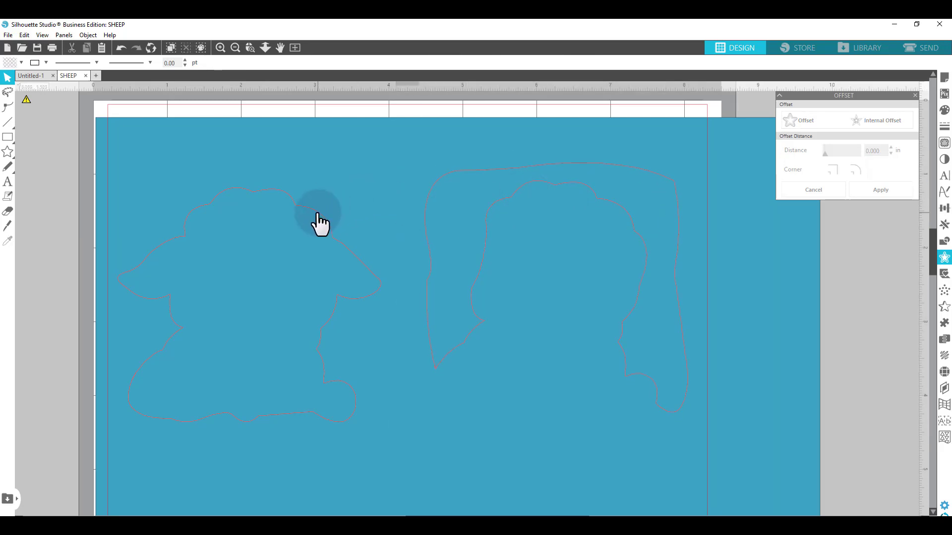
mouse_move(314, 215)
mouse_down()
mouse_move(324, 200)
mouse_move(302, 216)
mouse_move(314, 195)
mouse_up()
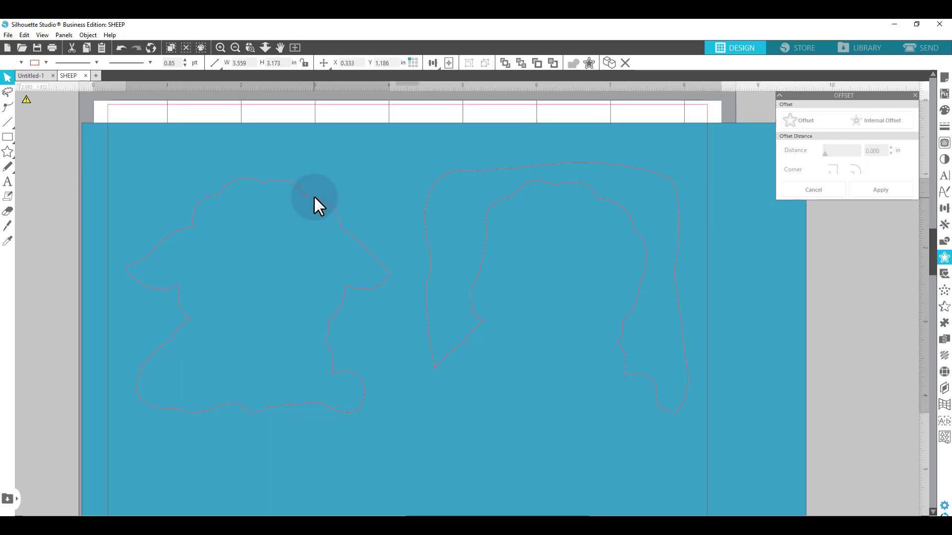
- Select and delete the background rectangle
click(352, 164)
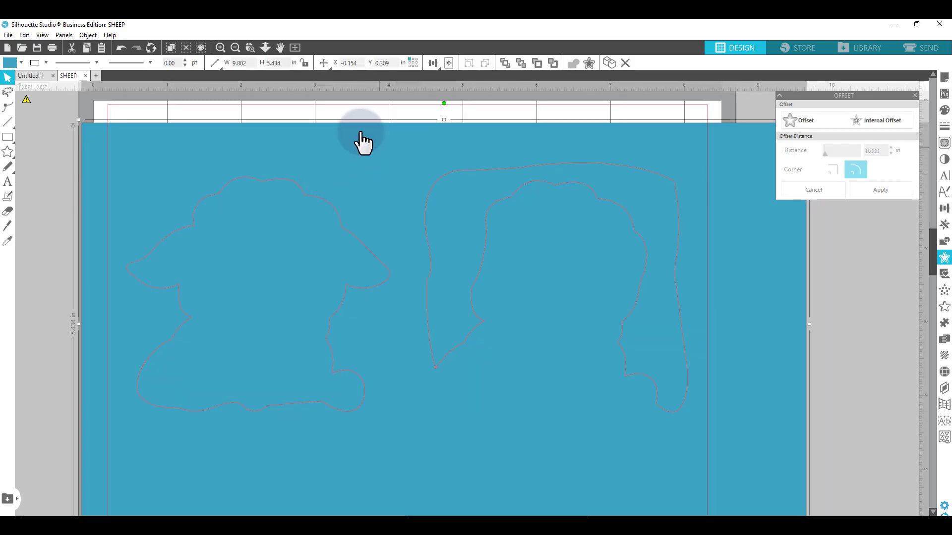
click(51, 163)
click(198, 168)
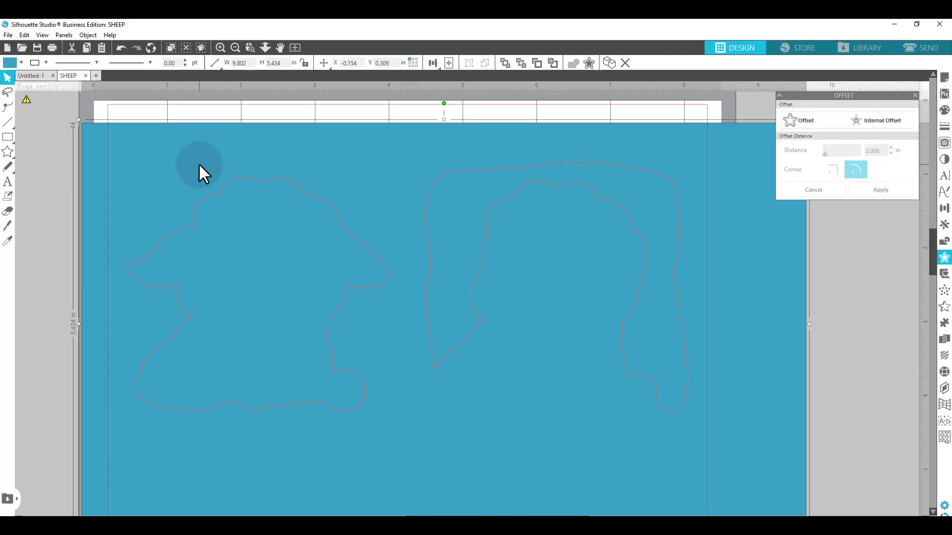
key(Delete)
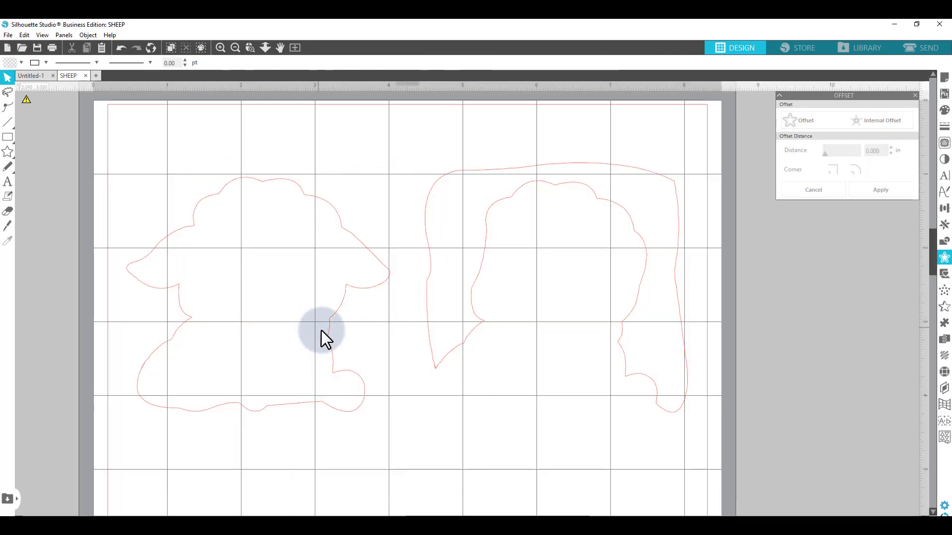
- Shift the sheep and frame cut outlines slightly to tidy their positions
drag(314, 206, 323, 187)
drag(472, 176, 475, 183)
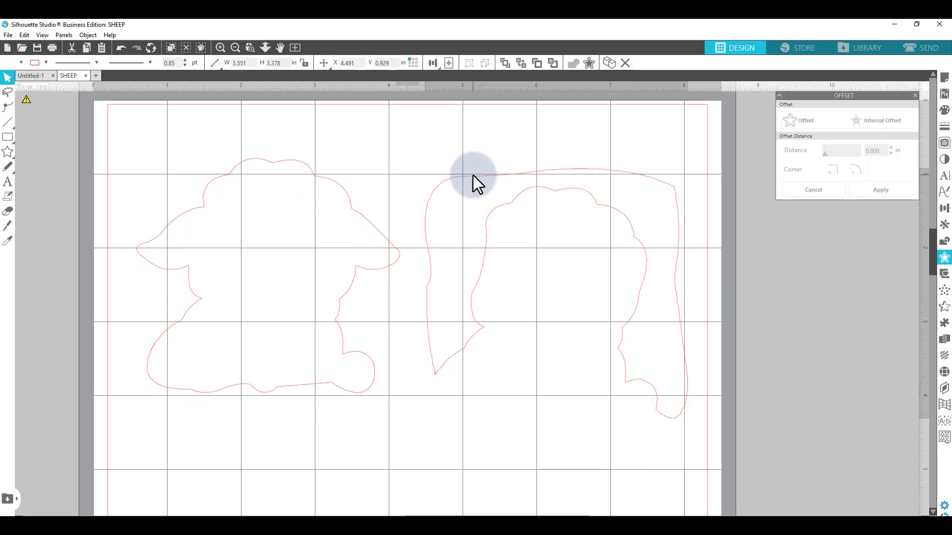
click(479, 375)
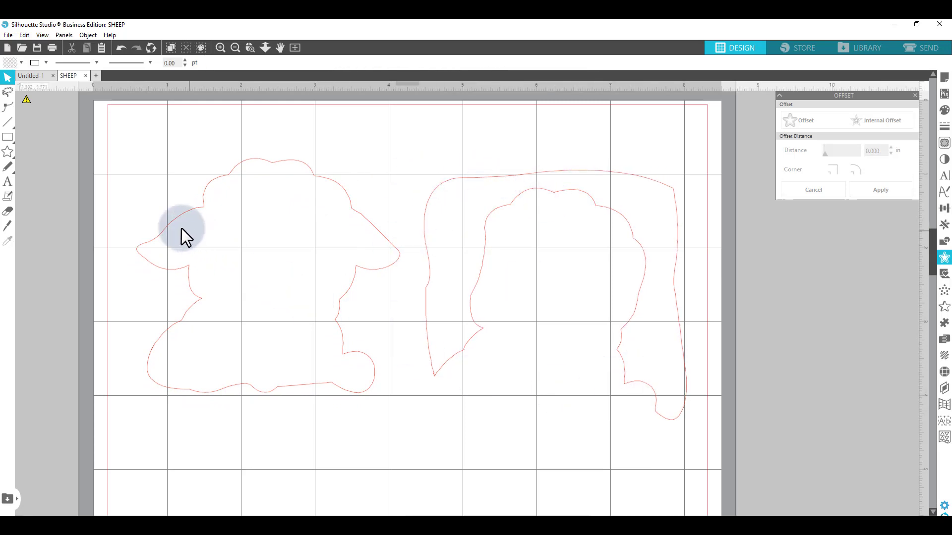
- Select both cut outlines and add an outward Offset of 0.12 in with rounded corners
drag(138, 148, 649, 420)
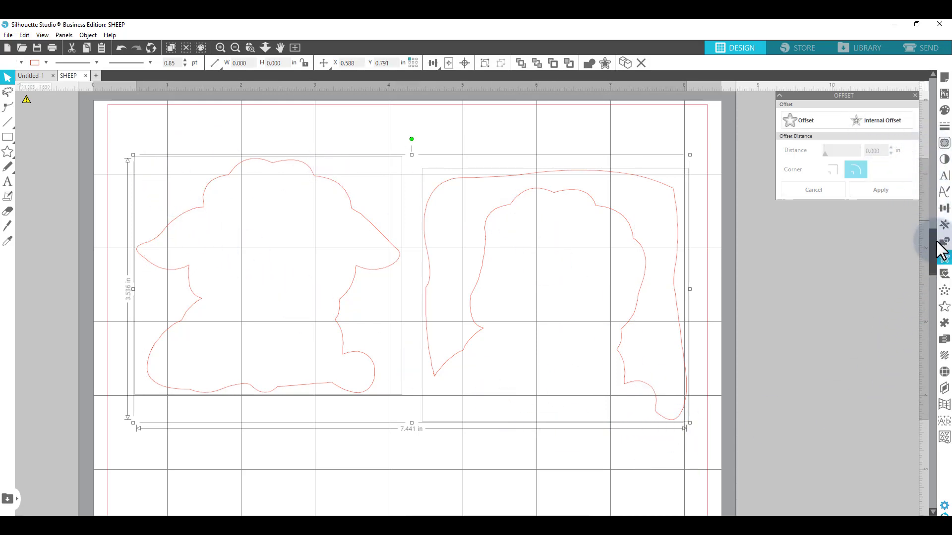
click(946, 263)
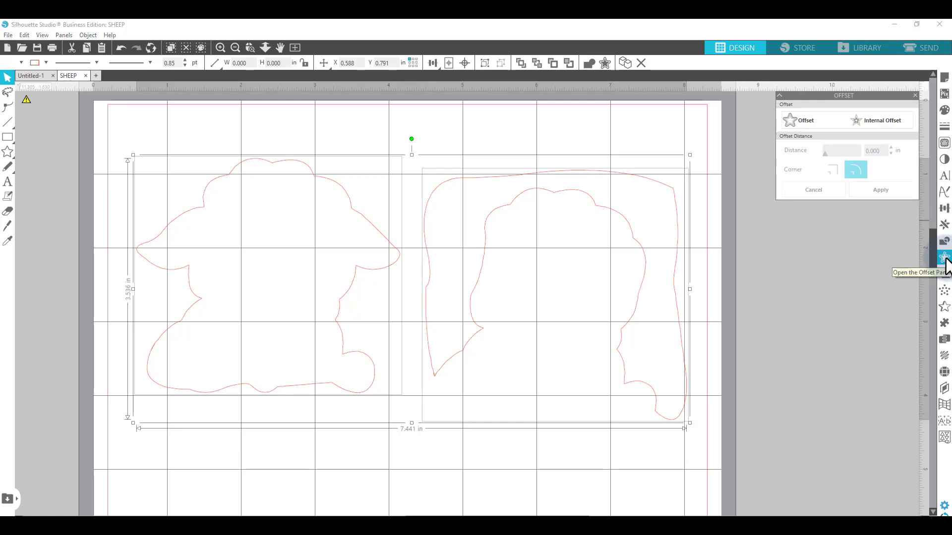
click(831, 120)
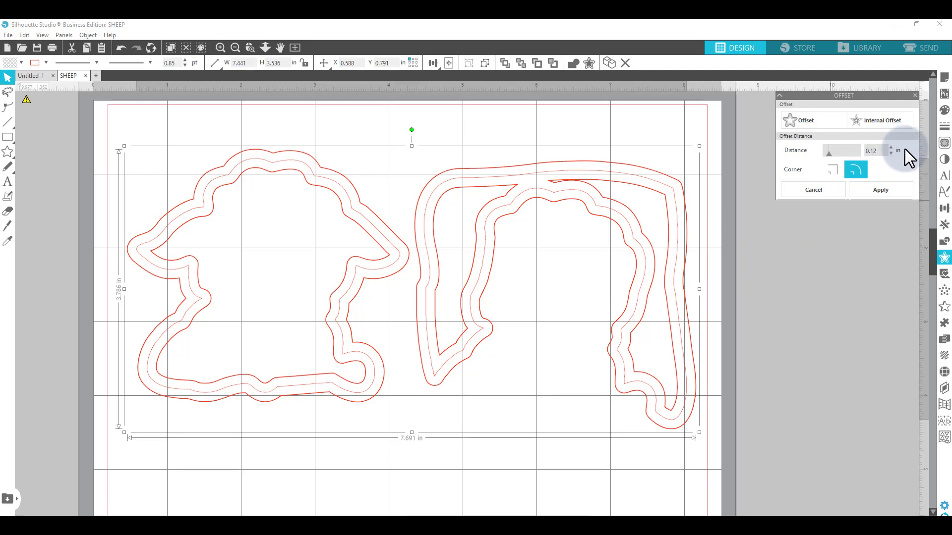
- Change the offset distance to 0.03 in and apply it to both cut outlines
key(BackSpace)
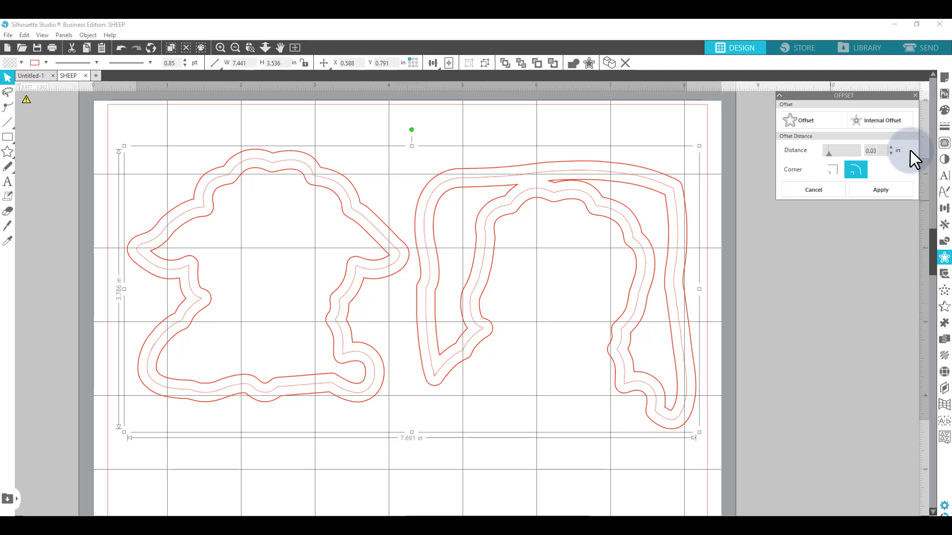
click(842, 264)
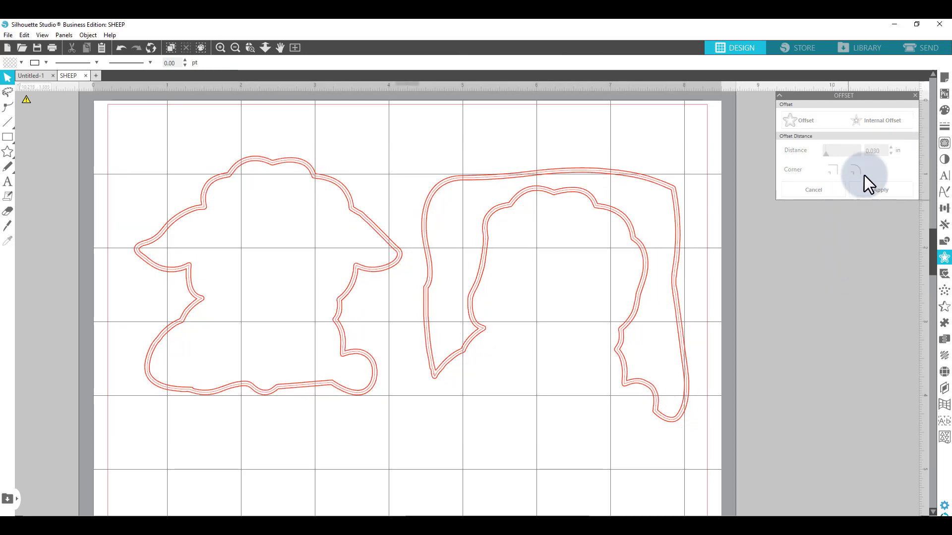
- Move a frame layer off the mat and release the frame outline's compound path
click(505, 211)
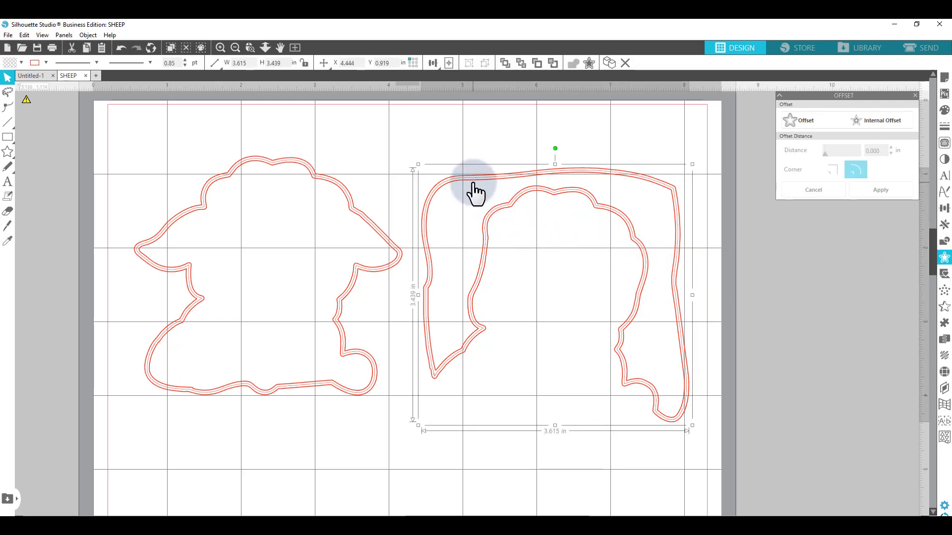
drag(476, 193, 802, 237)
click(517, 174)
right_click(522, 174)
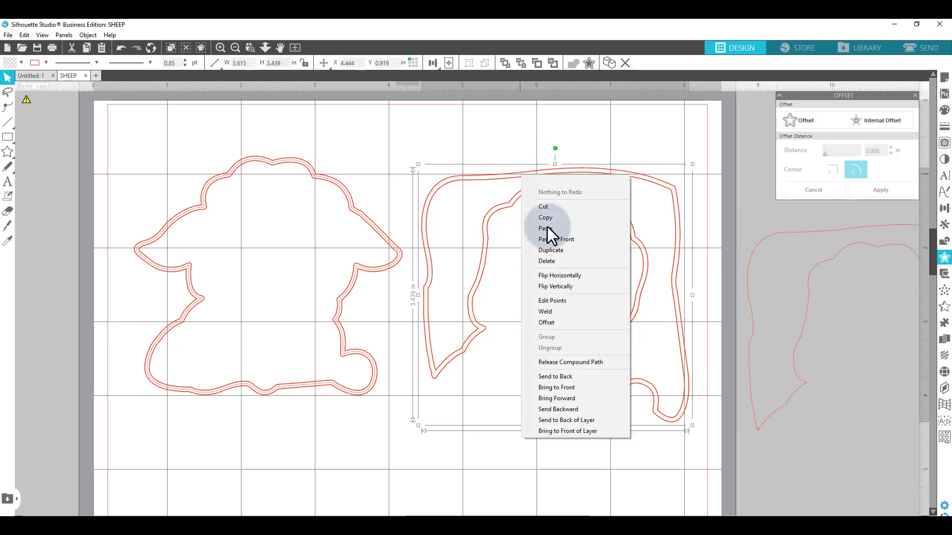
click(569, 364)
click(538, 442)
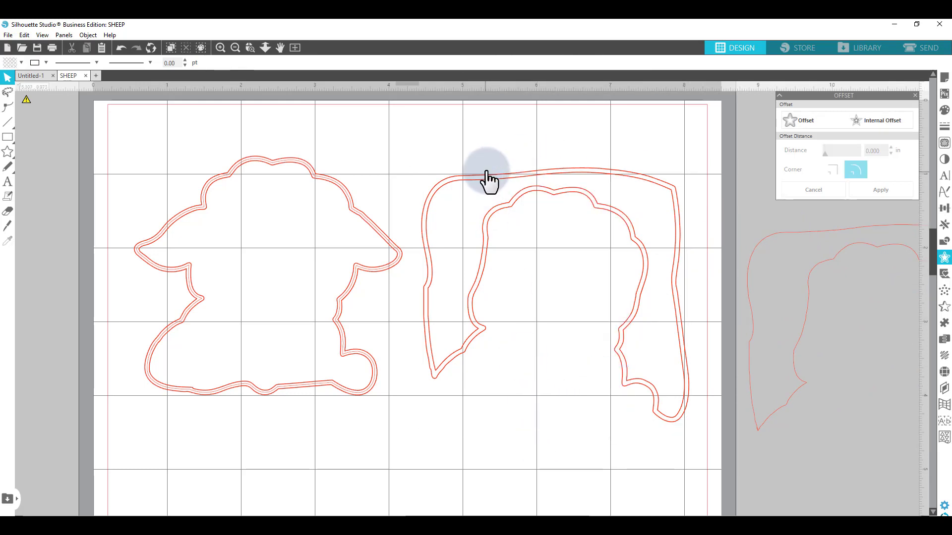
- Drag the frame's outer offset line off the mat onto the pasteboard
drag(480, 192, 816, 235)
click(540, 159)
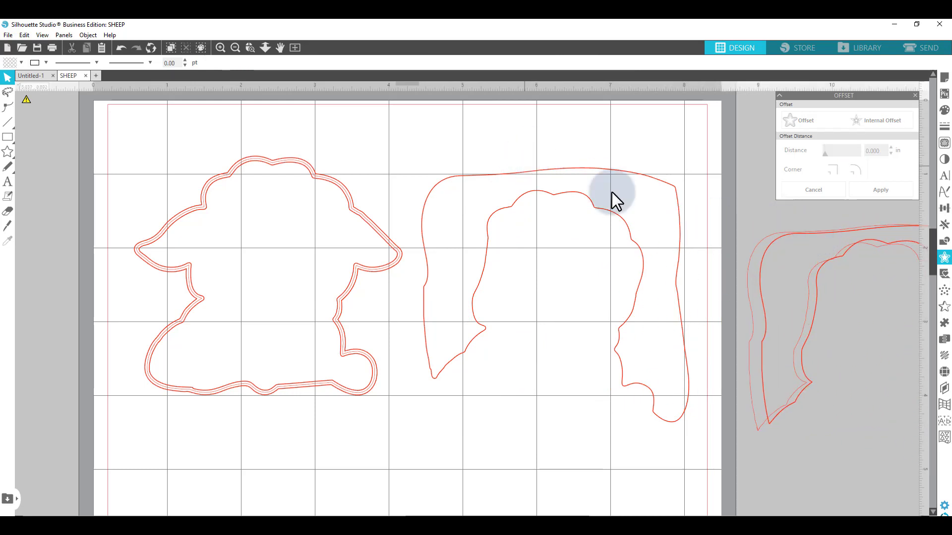
drag(760, 254, 777, 196)
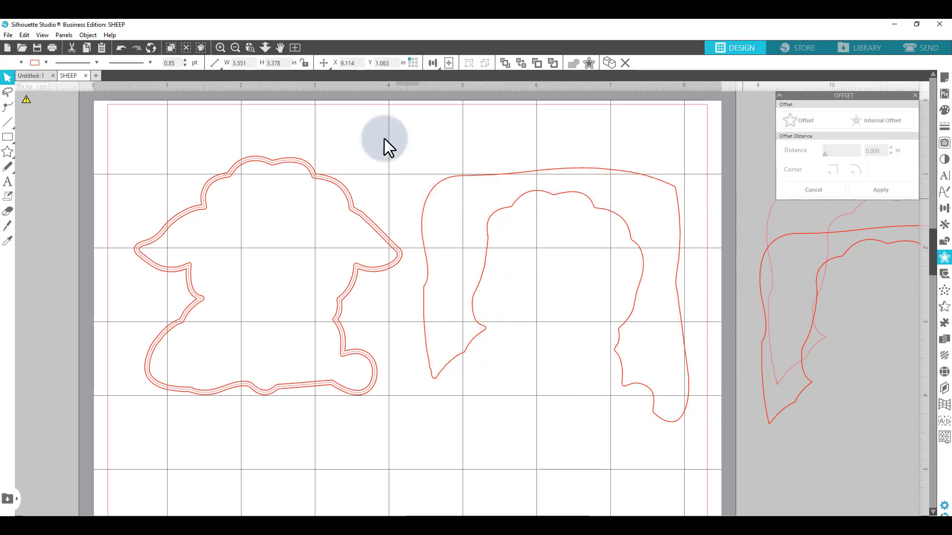
- Release the sheep outline's compound path and drag its outer offset line off the mat
drag(282, 169, 569, 117)
click(265, 181)
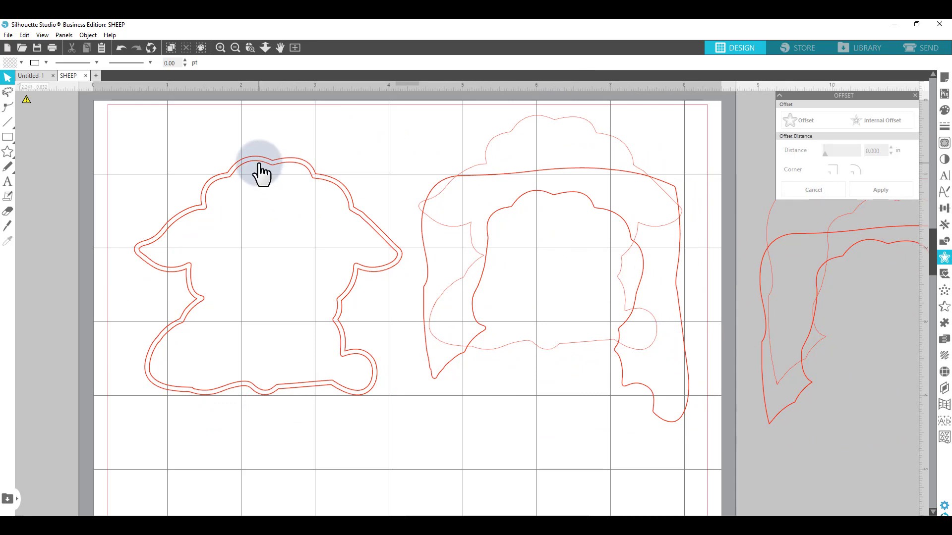
click(258, 164)
right_click(255, 159)
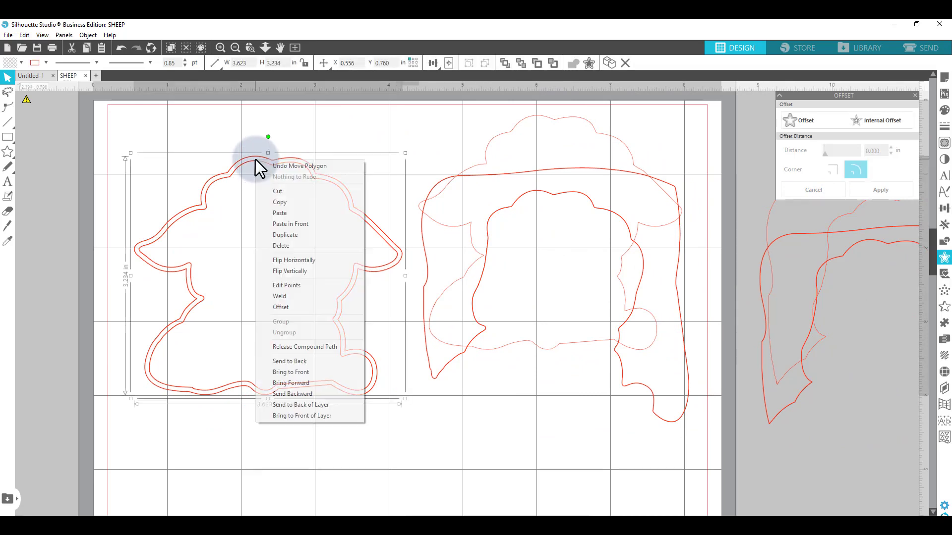
click(310, 346)
click(301, 442)
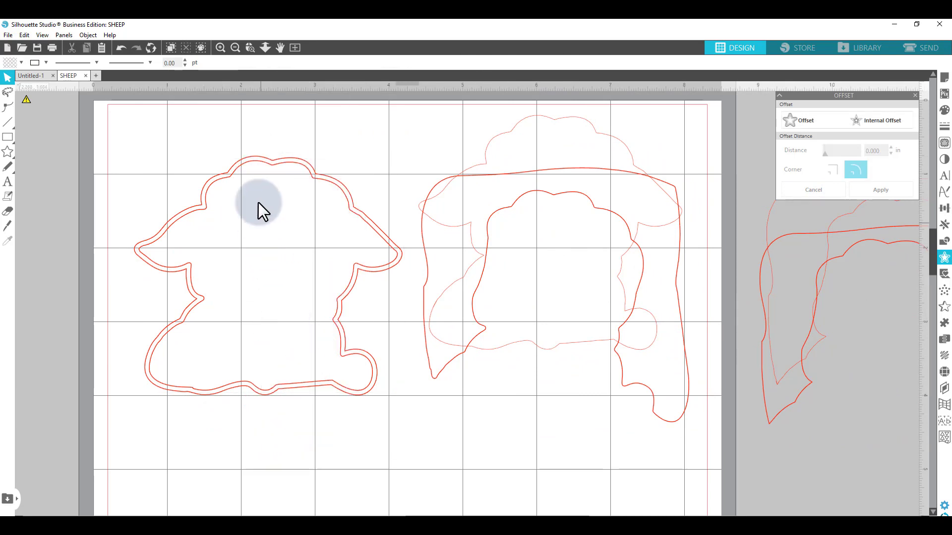
drag(257, 172, 944, 180)
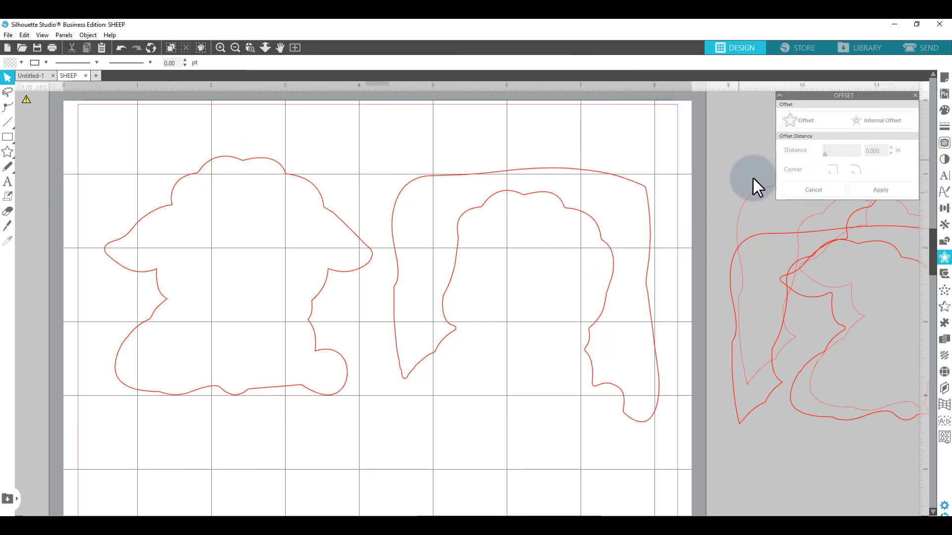
- Select the discarded lines beside the mat and delete them
drag(753, 178, 861, 356)
key(Delete)
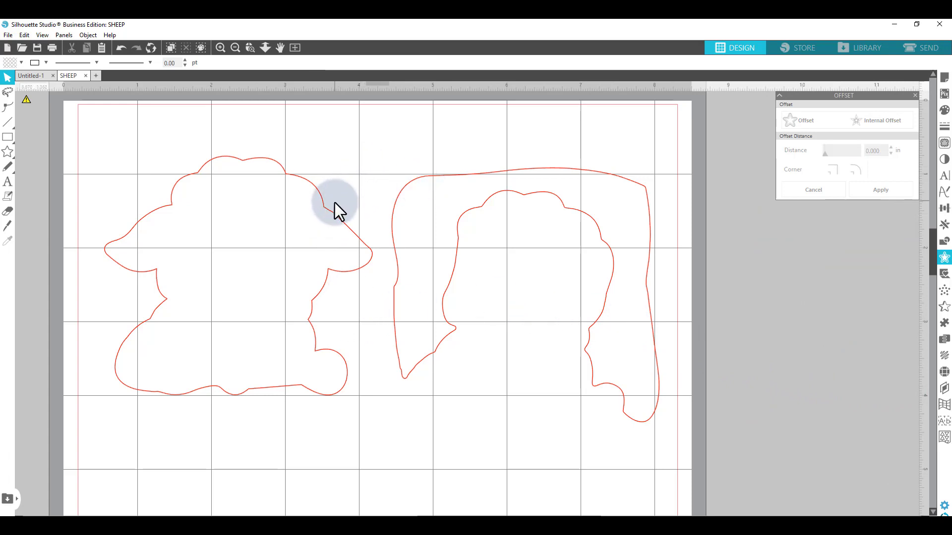
- Reposition the sheep and frame cut outlines on the mat, checking their placement in the Send view
drag(332, 212, 317, 211)
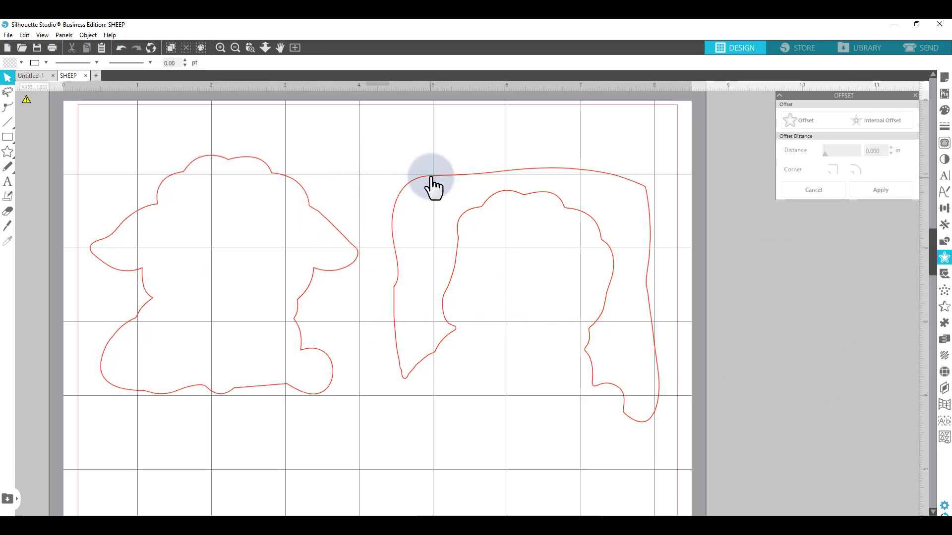
drag(430, 178, 419, 180)
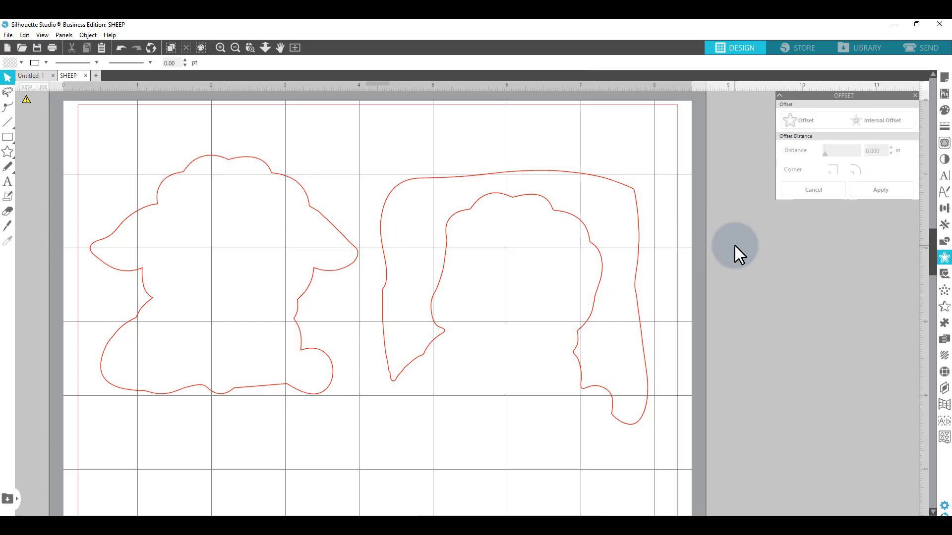
click(930, 49)
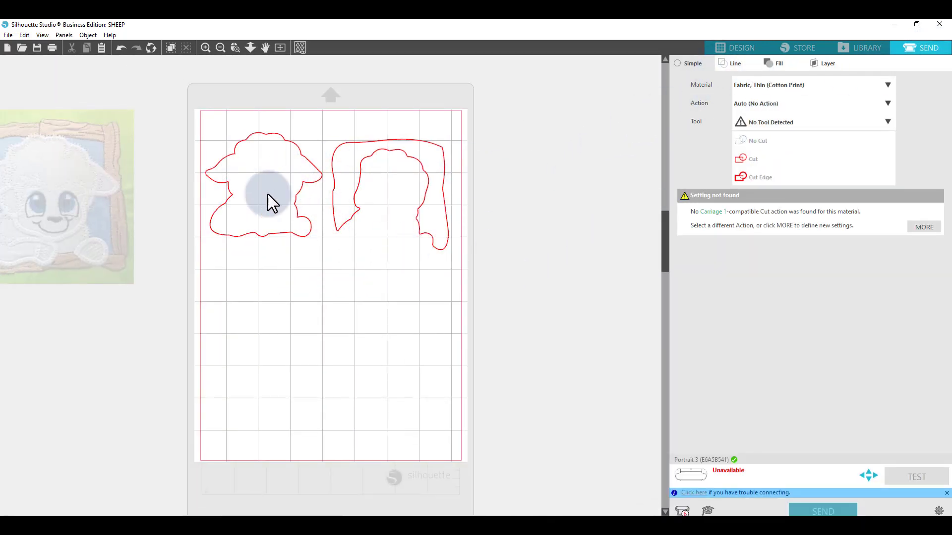
drag(365, 153, 372, 130)
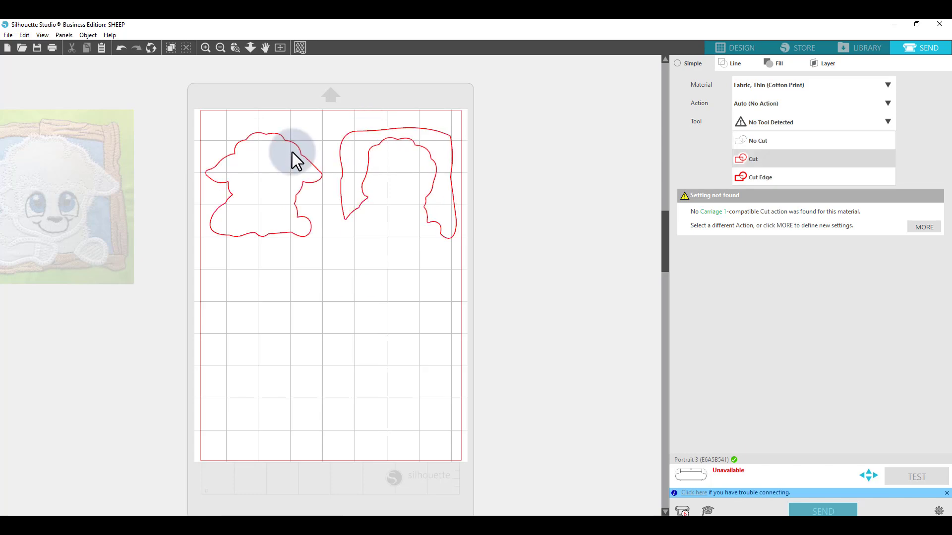
drag(281, 144, 280, 133)
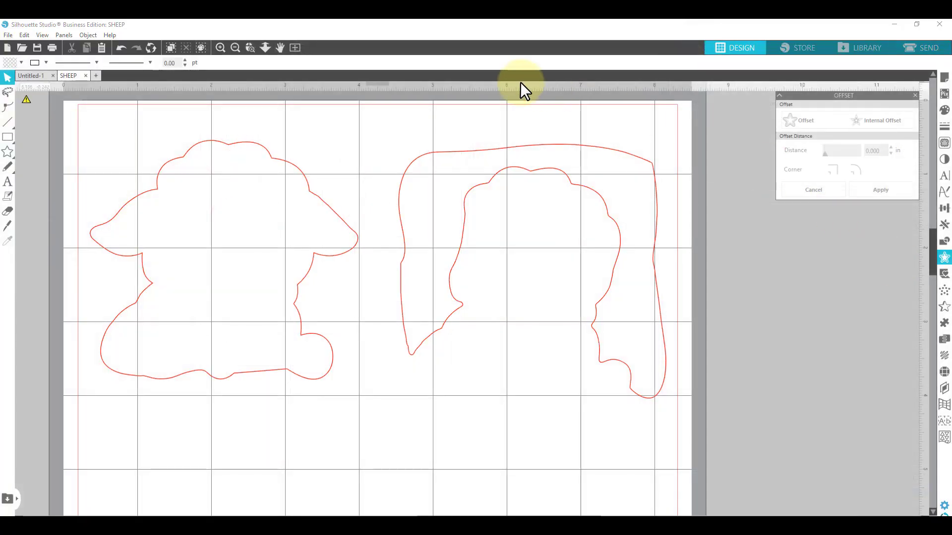
drag(451, 151, 423, 154)
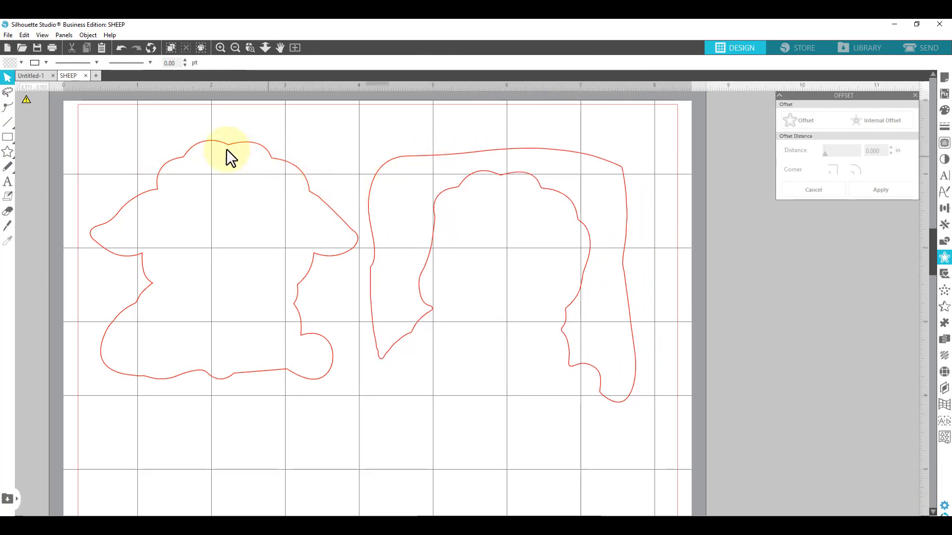
- Select all and group the sheep and frame cut outlines together
drag(121, 116, 639, 402)
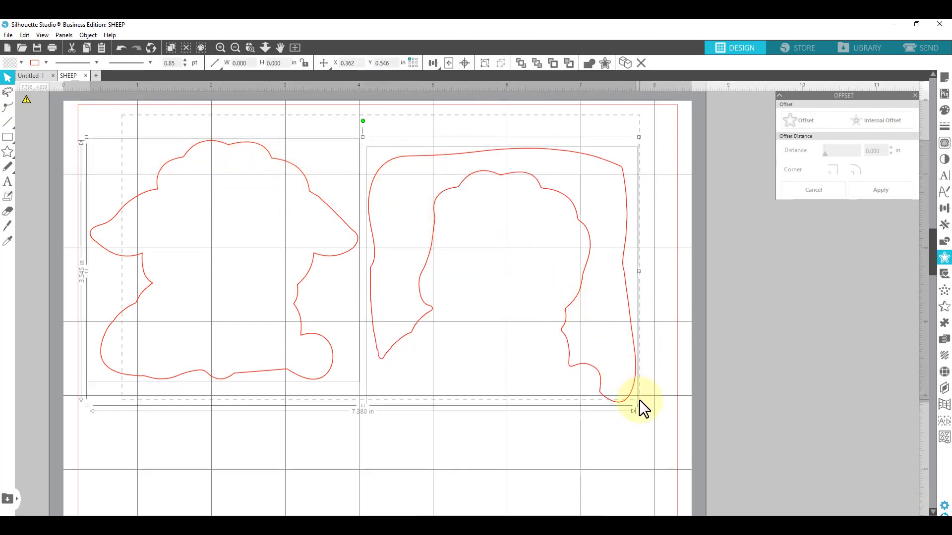
click(8, 36)
mouse_move(60, 128)
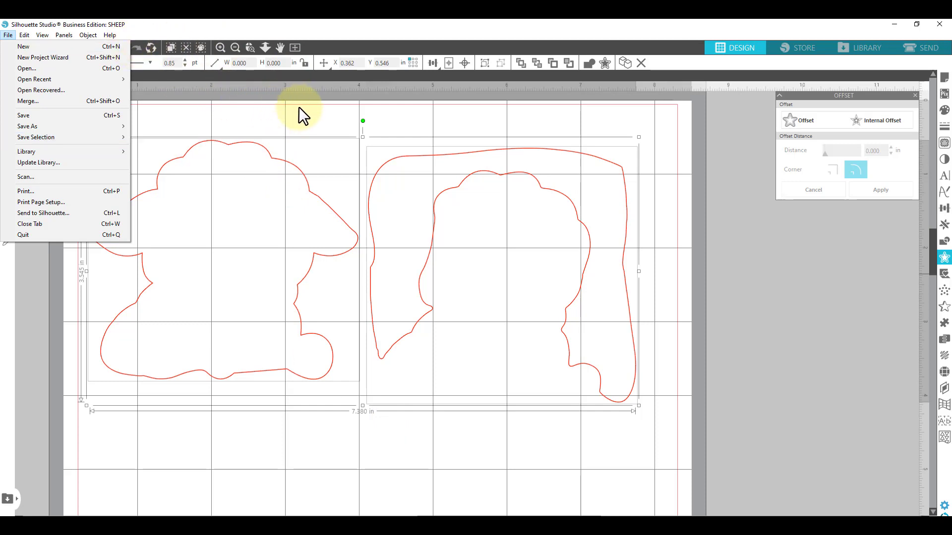
click(314, 124)
key(ctrl+a)
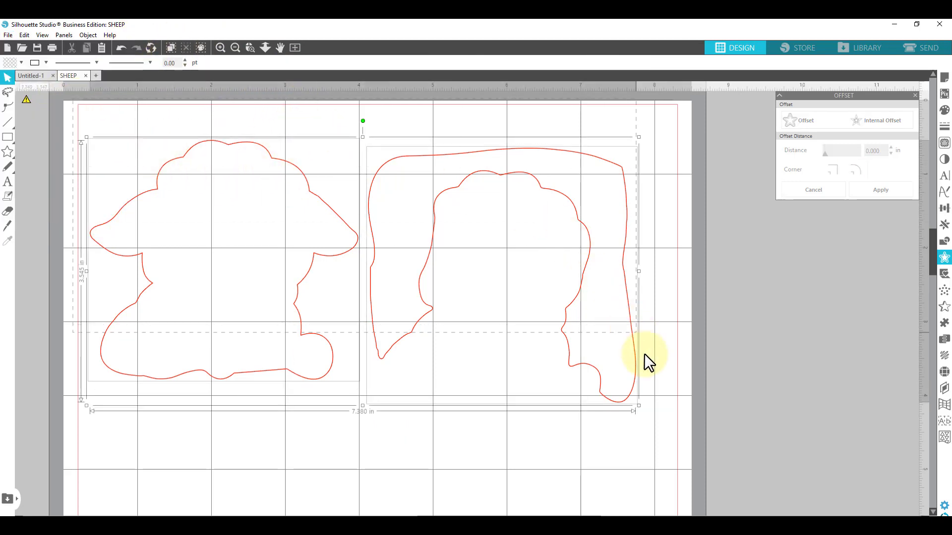
right_click(540, 338)
click(585, 238)
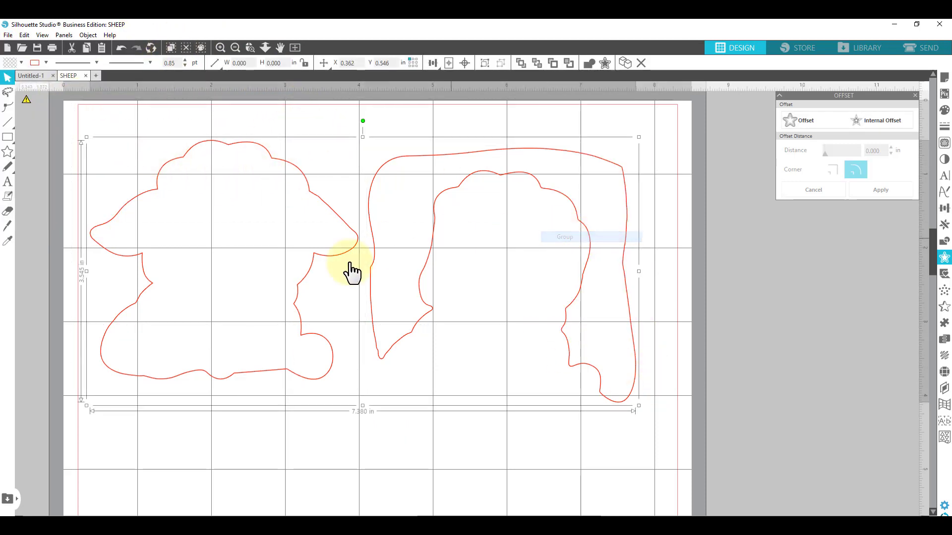
click(466, 439)
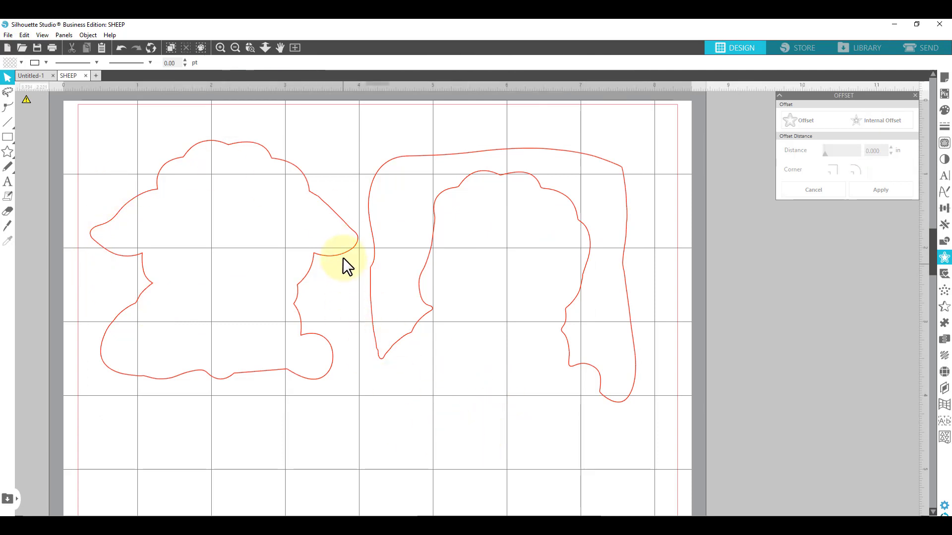
- Save the selected group to the hard drive, naming the file 7.380SHEEP
click(370, 237)
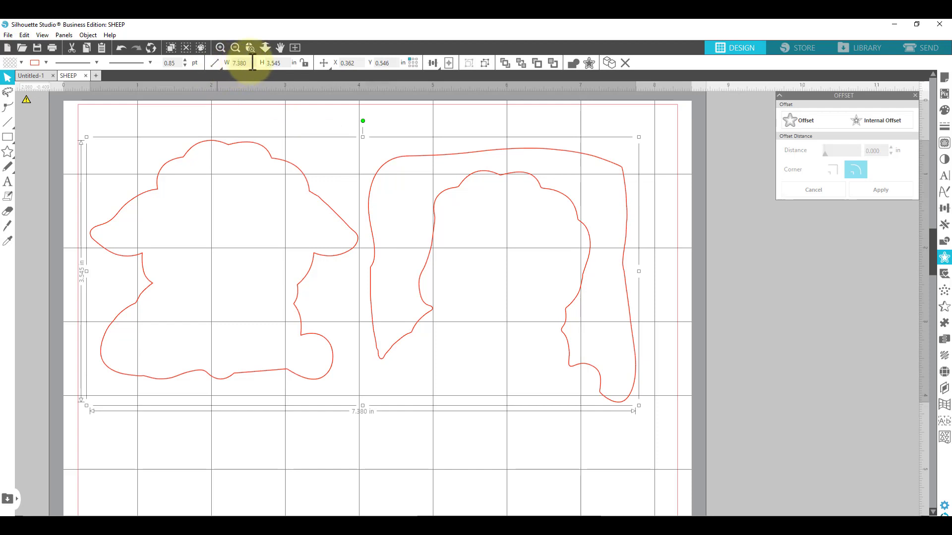
click(8, 35)
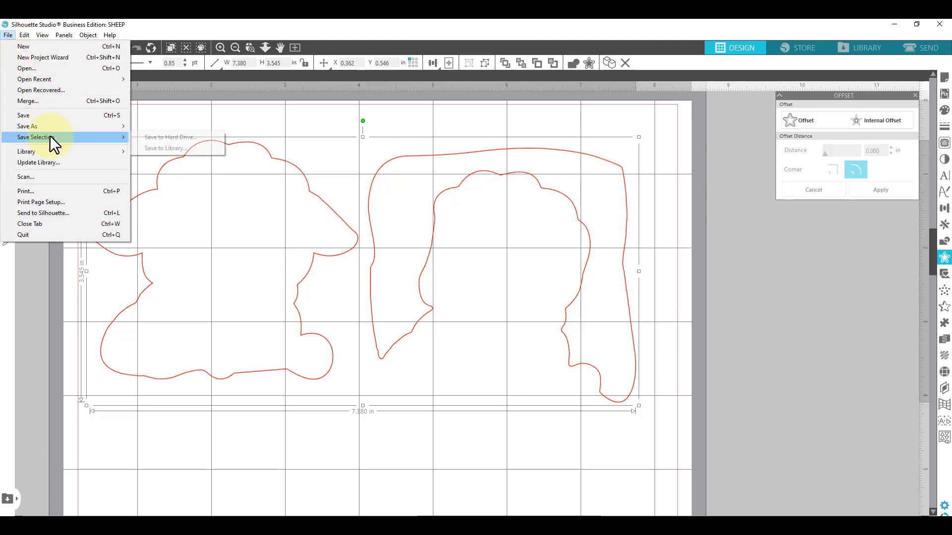
click(183, 139)
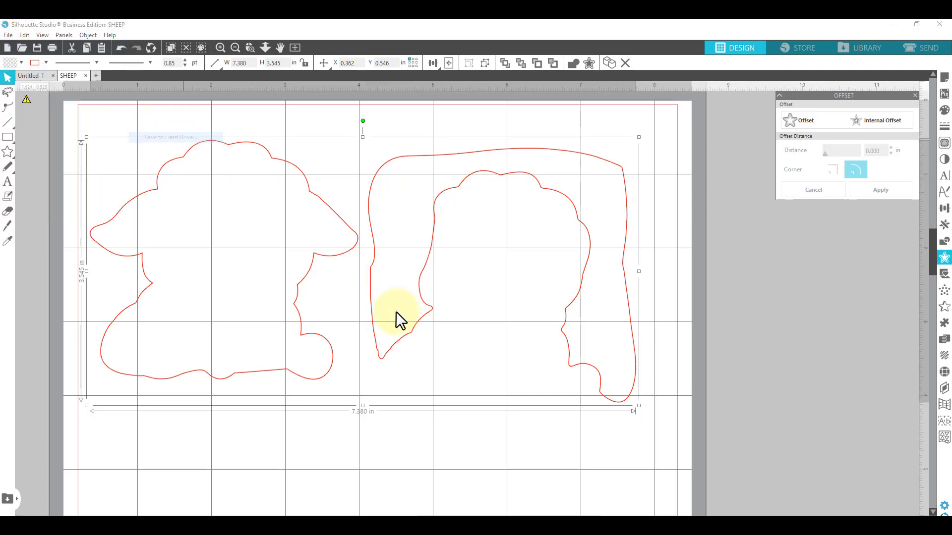
click(164, 473)
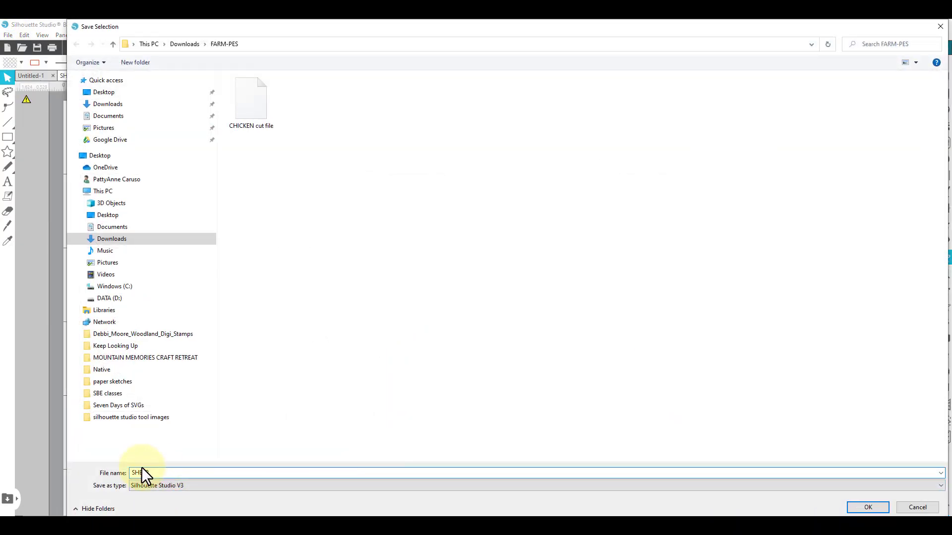
click(134, 472)
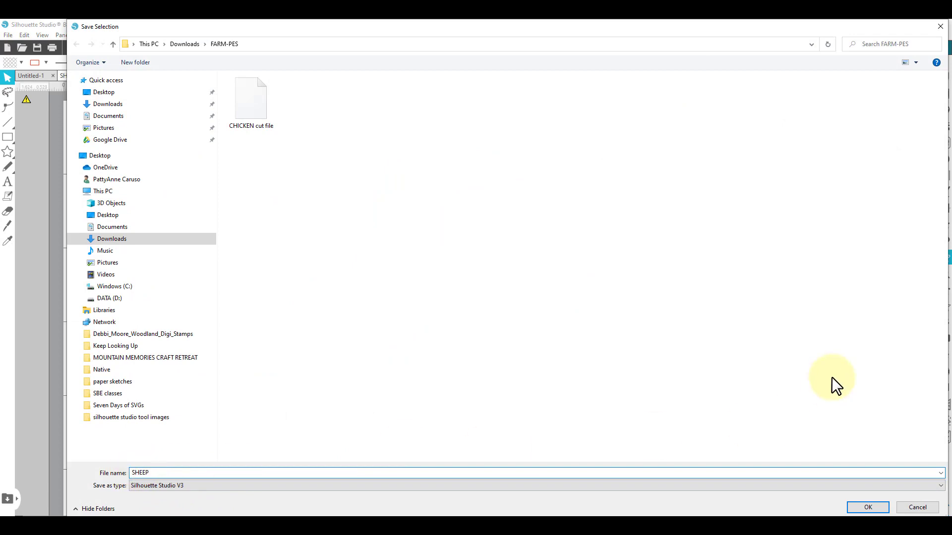
text(7.)
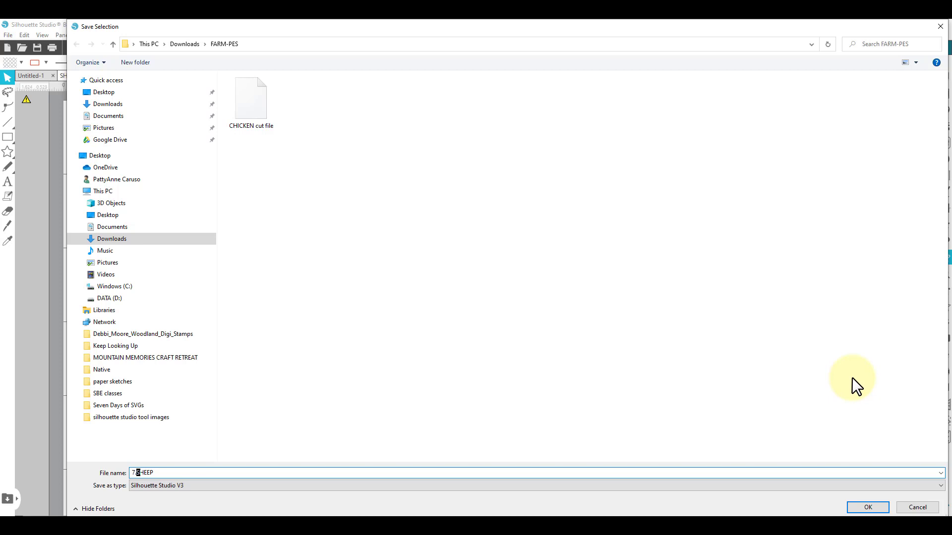
text(380)
- Set the save file type to SVG
drag(550, 29, 527, 34)
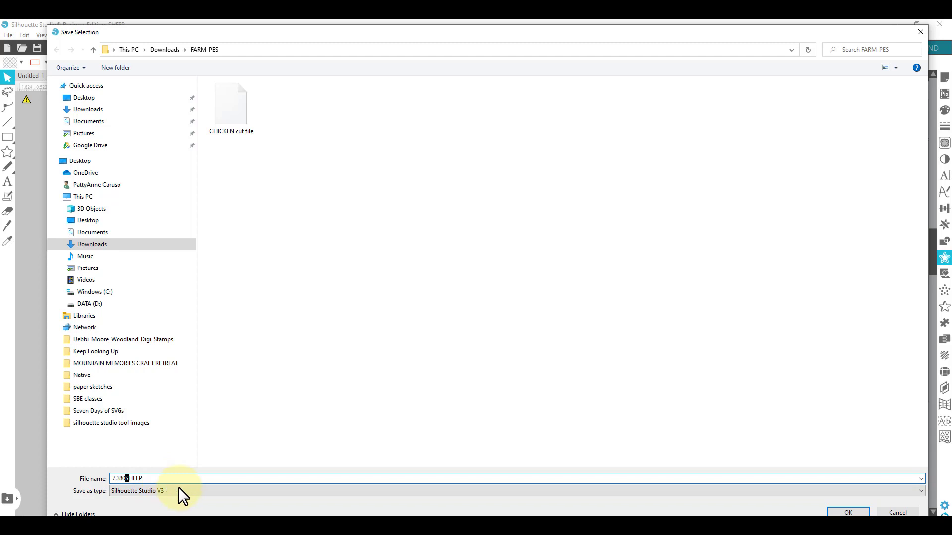
click(168, 492)
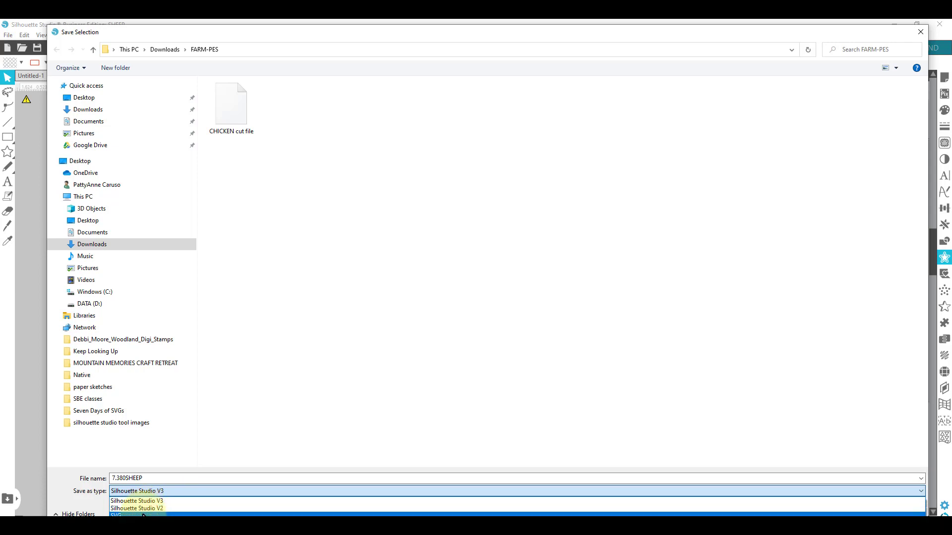
click(142, 516)
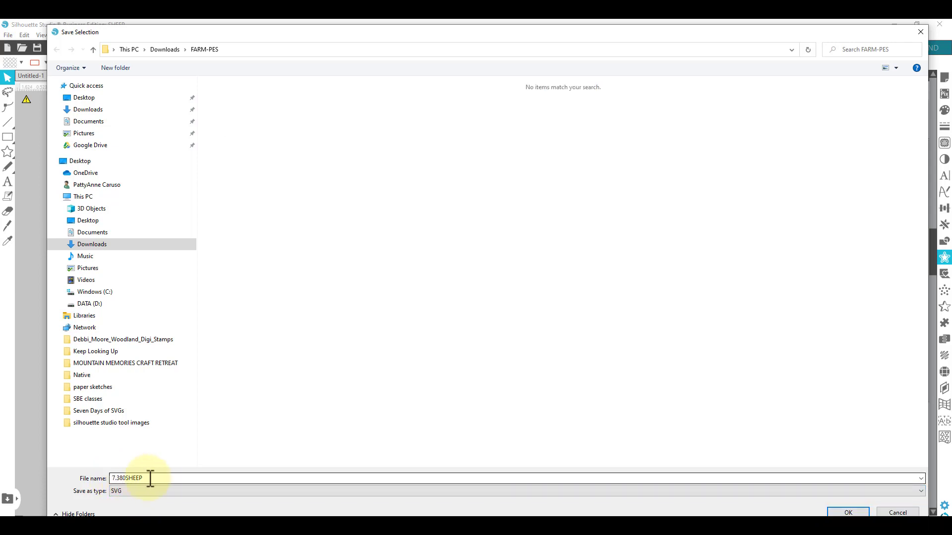
- Append "for Cricut" to the file name and save the selection
click(856, 513)
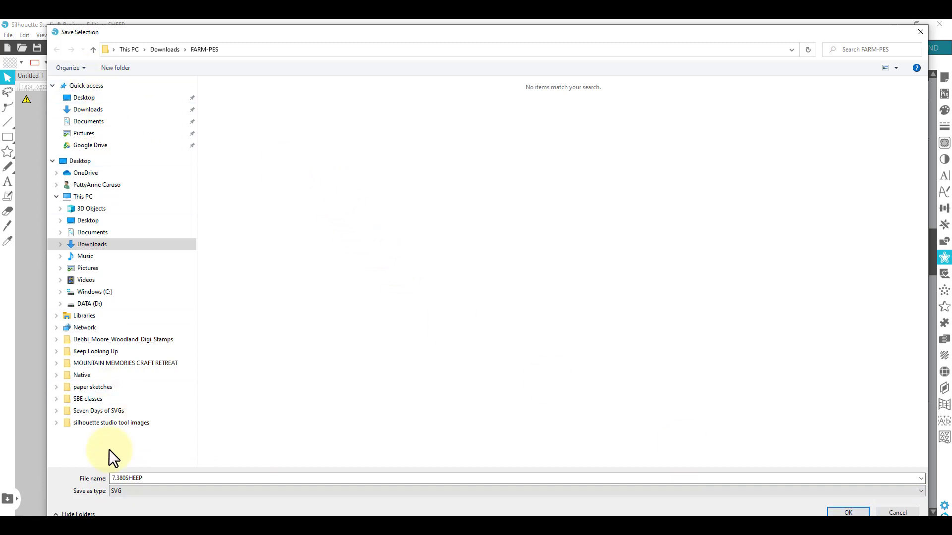
click(142, 479)
click(151, 478)
click(159, 478)
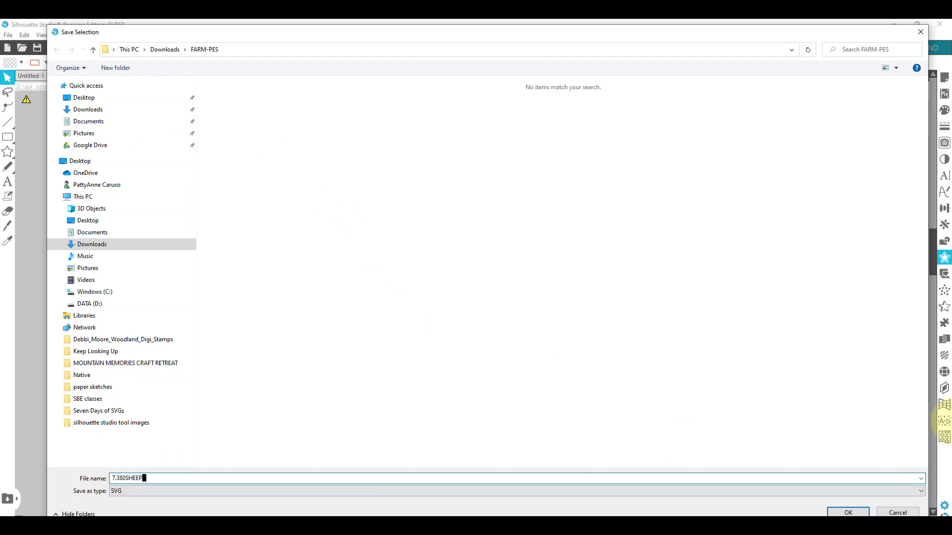
text(for Cricut)
click(846, 512)
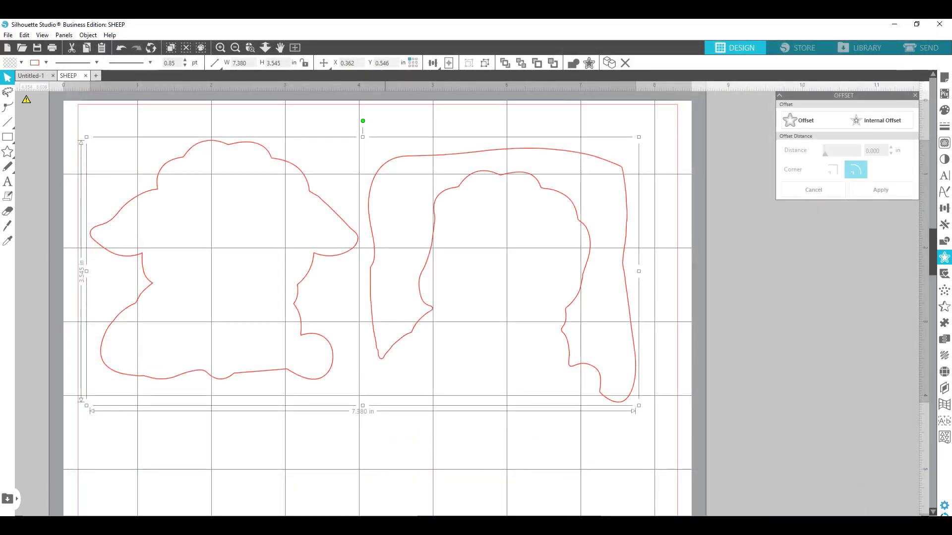
- Switch to Cricut Design Space and bring its home screen up maximized
click(169, 531)
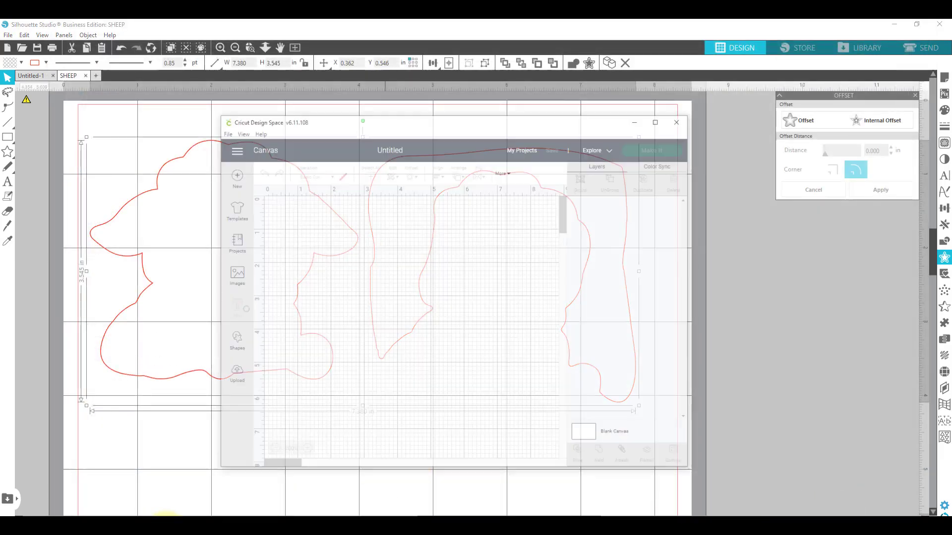
click(691, 87)
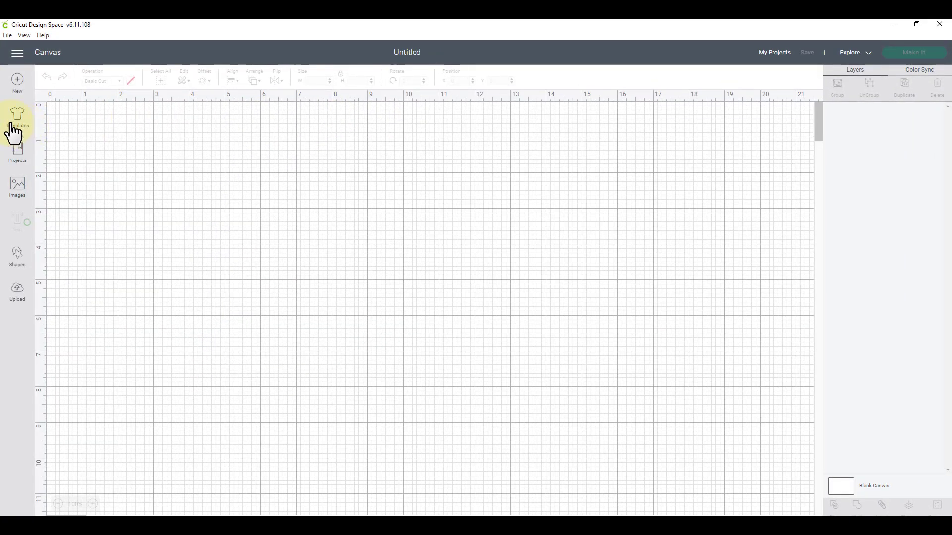
click(20, 296)
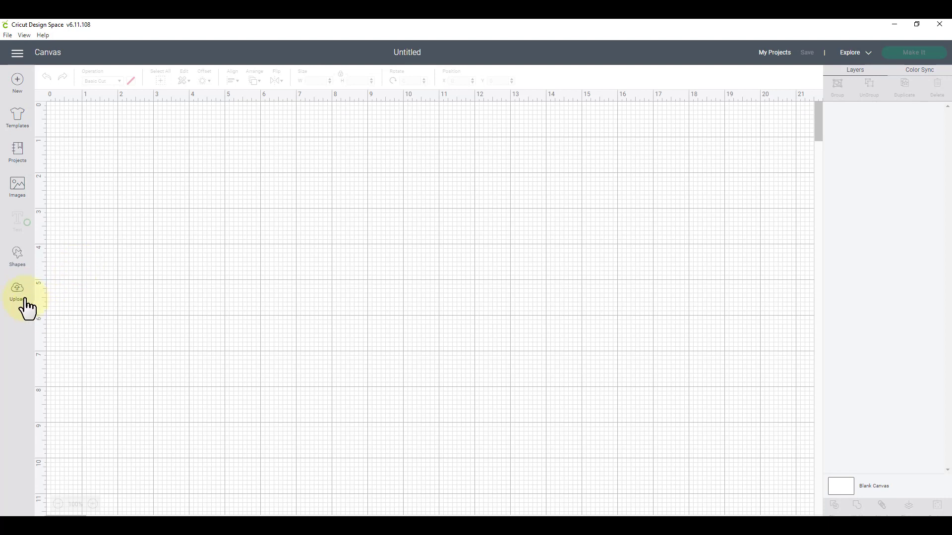
click(27, 308)
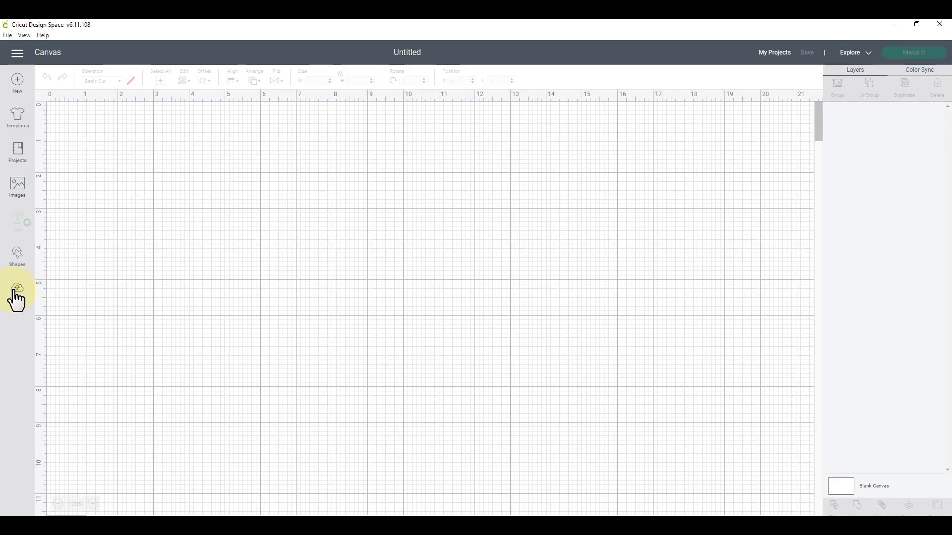
click(939, 24)
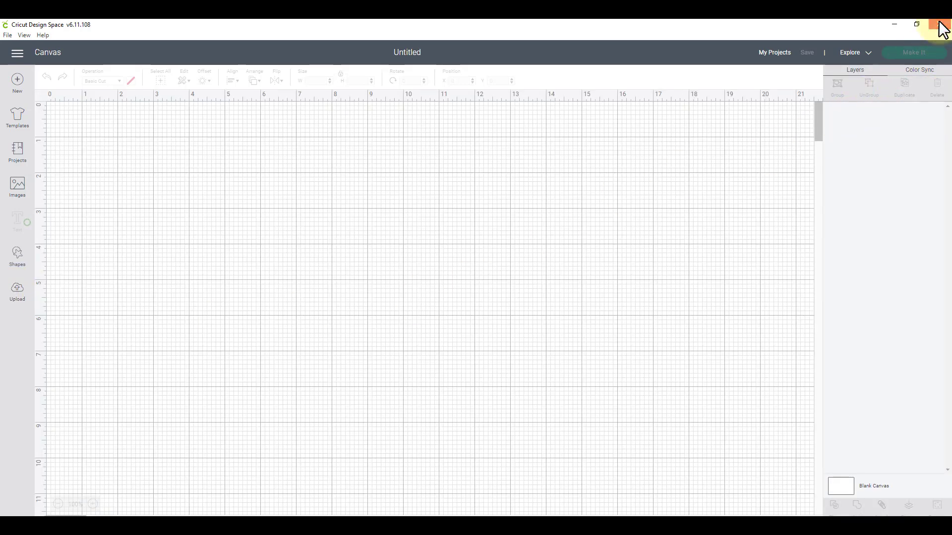
click(438, 269)
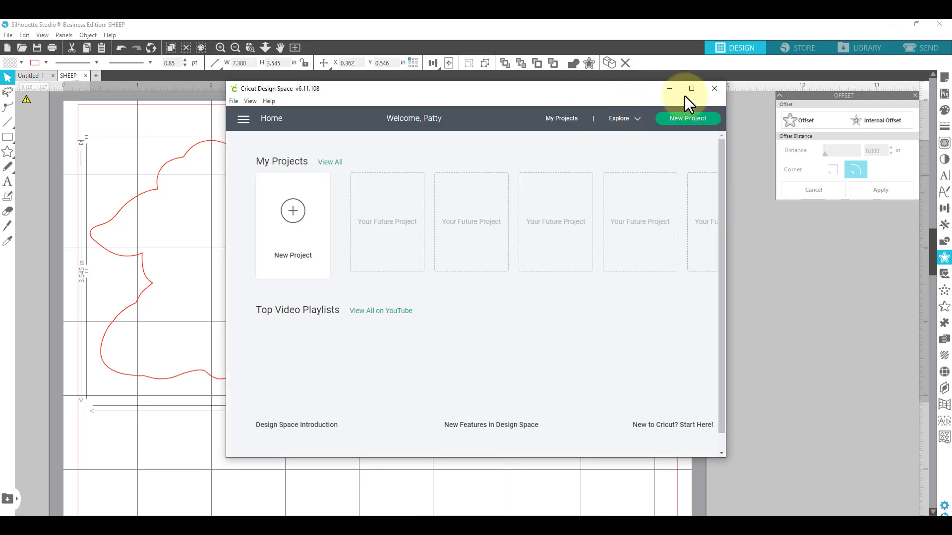
click(690, 87)
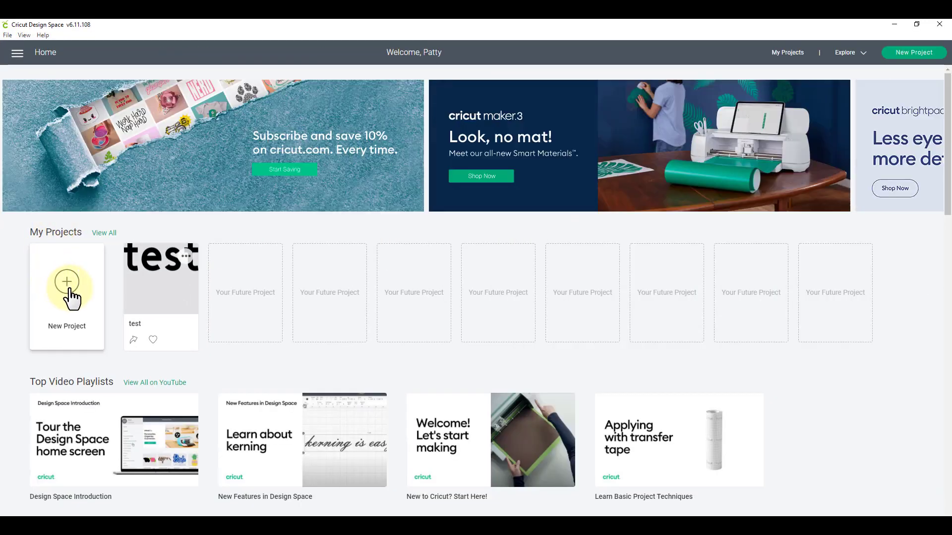
- Start a new project and open the image upload file browser
click(69, 296)
click(17, 299)
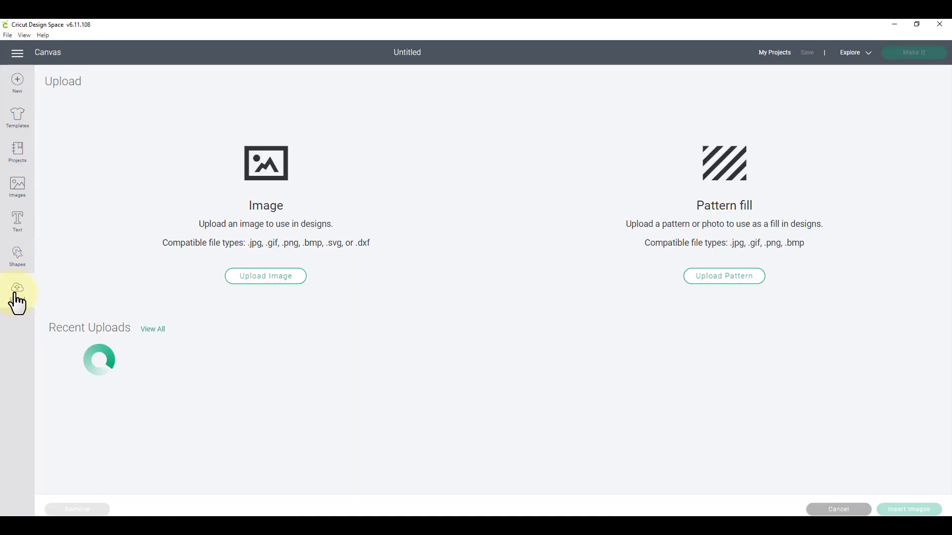
click(266, 281)
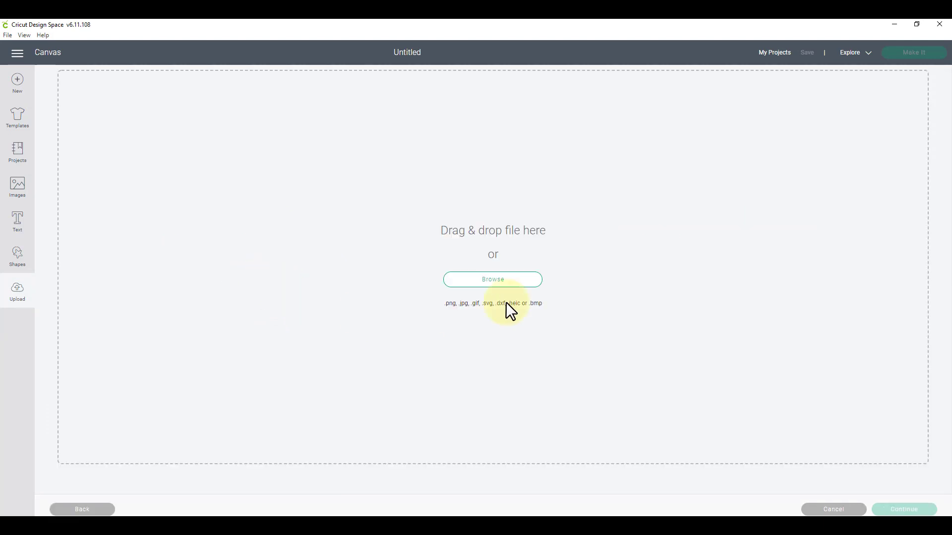
click(508, 277)
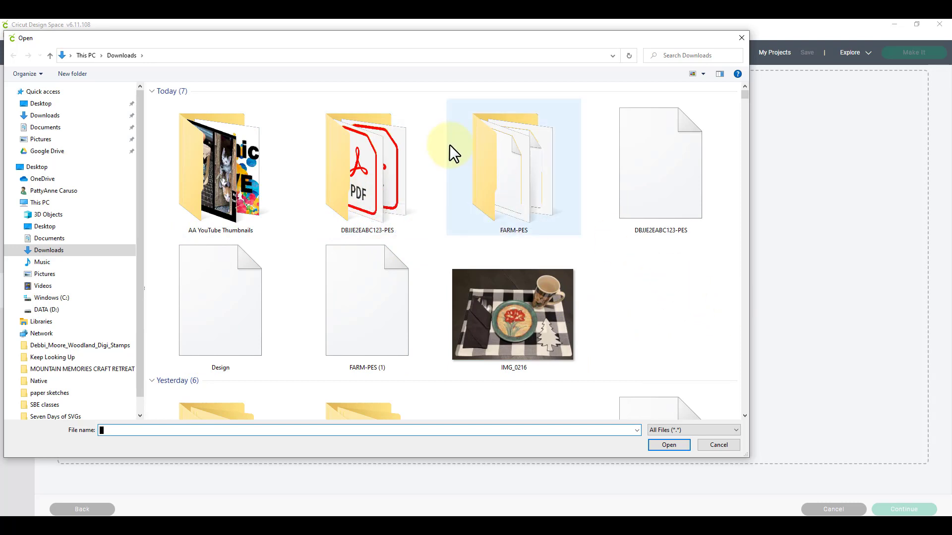
- Open the FARM-PES folder, choose the file 7.380SHEEP for Cricut, and upload it
click(498, 180)
double_click(498, 180)
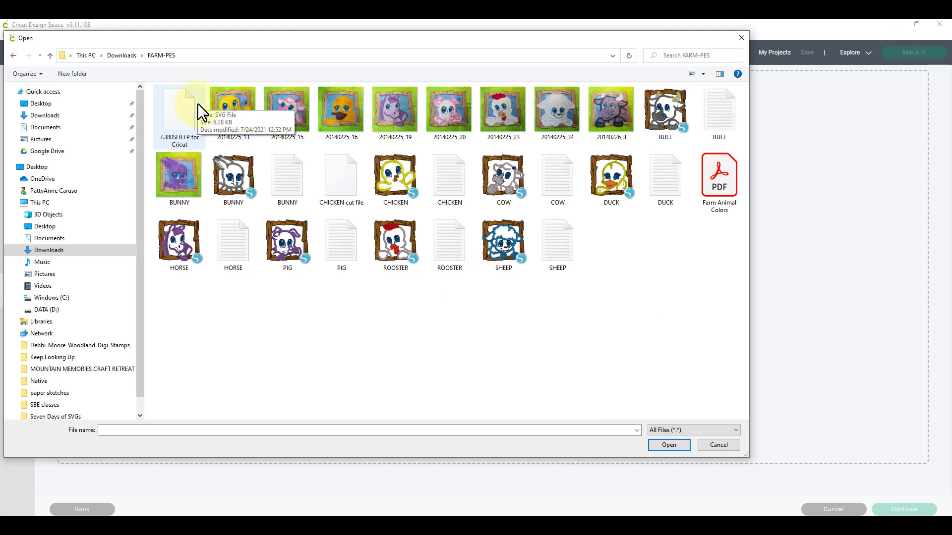
click(184, 116)
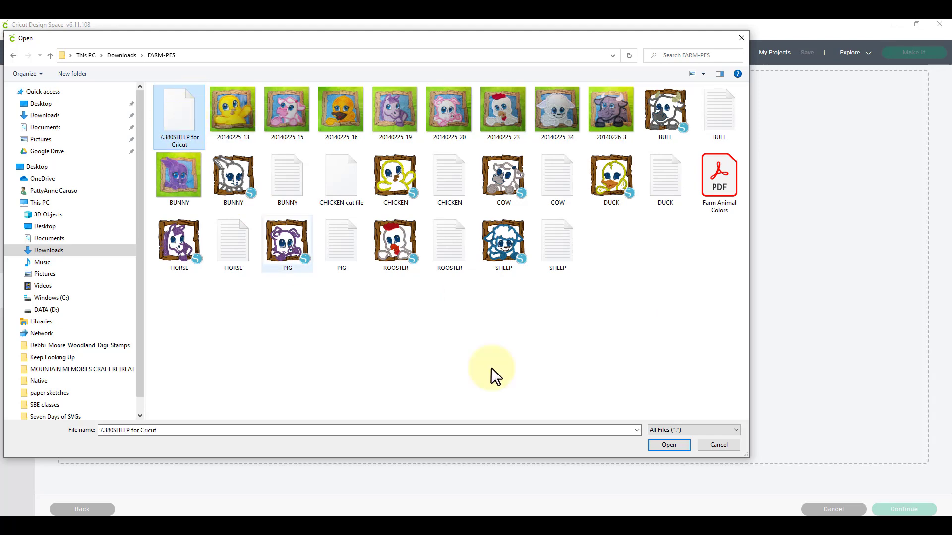
click(663, 446)
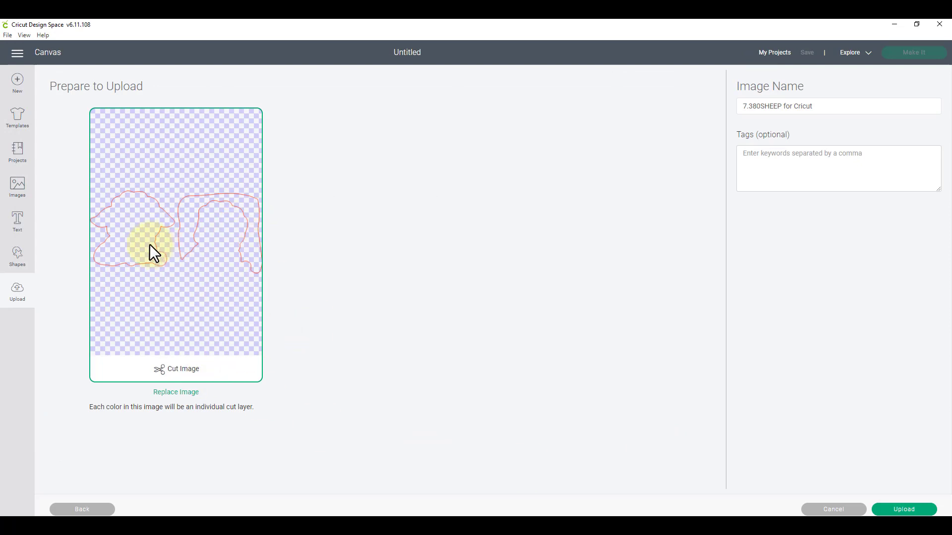
click(908, 511)
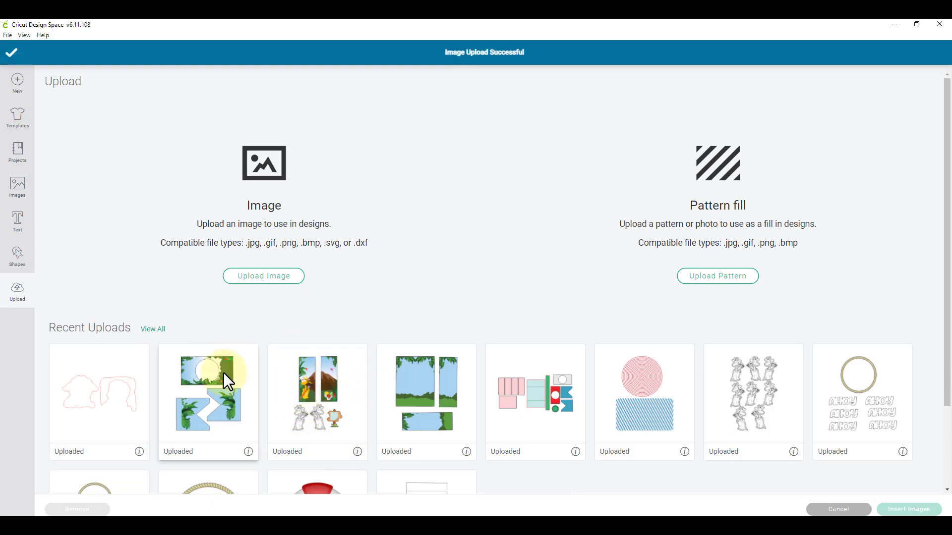
- Insert the uploaded sheep image onto the canvas and set its width to 7.38 in
click(126, 403)
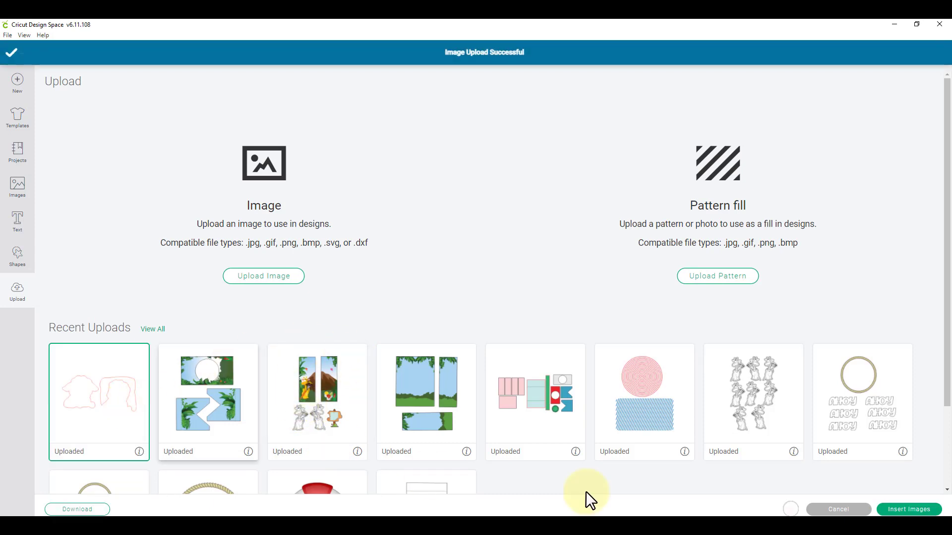
click(916, 509)
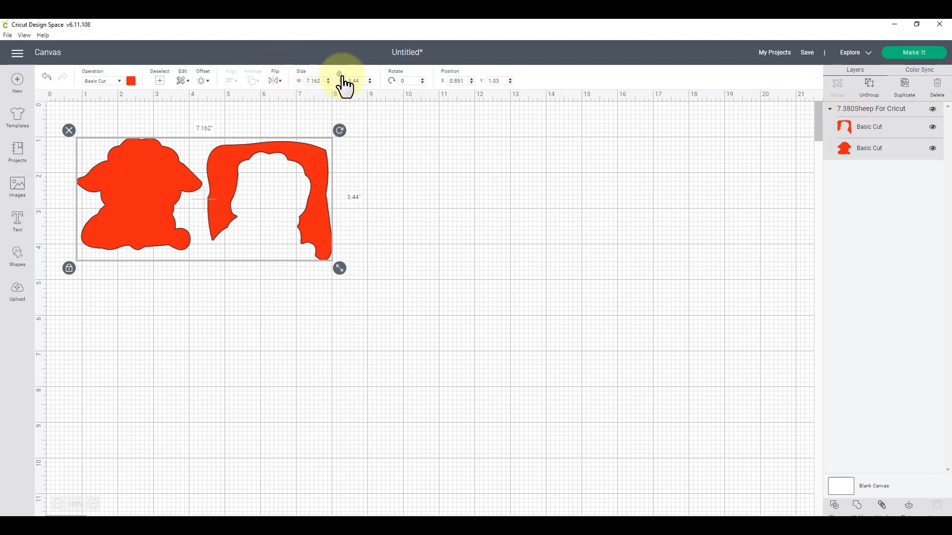
drag(323, 80, 307, 81)
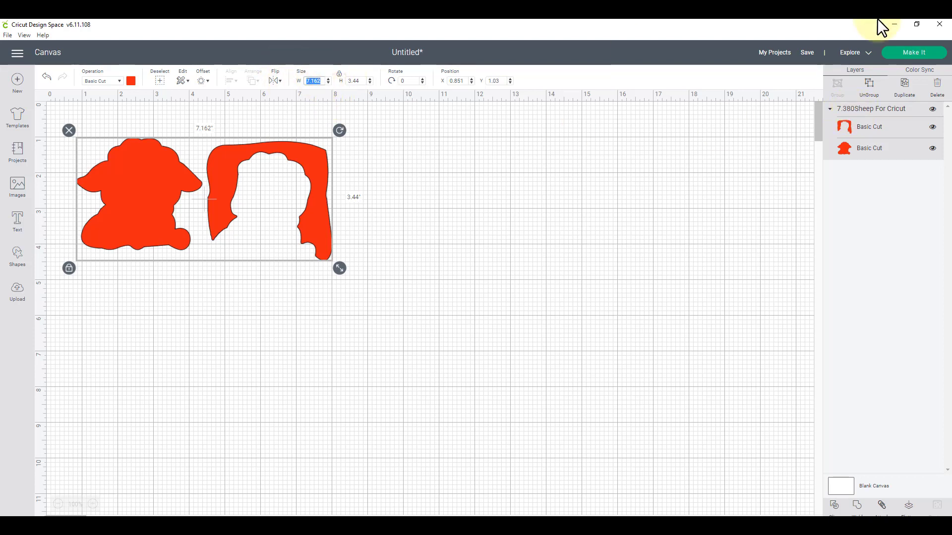
text(7.38)
key(Return)
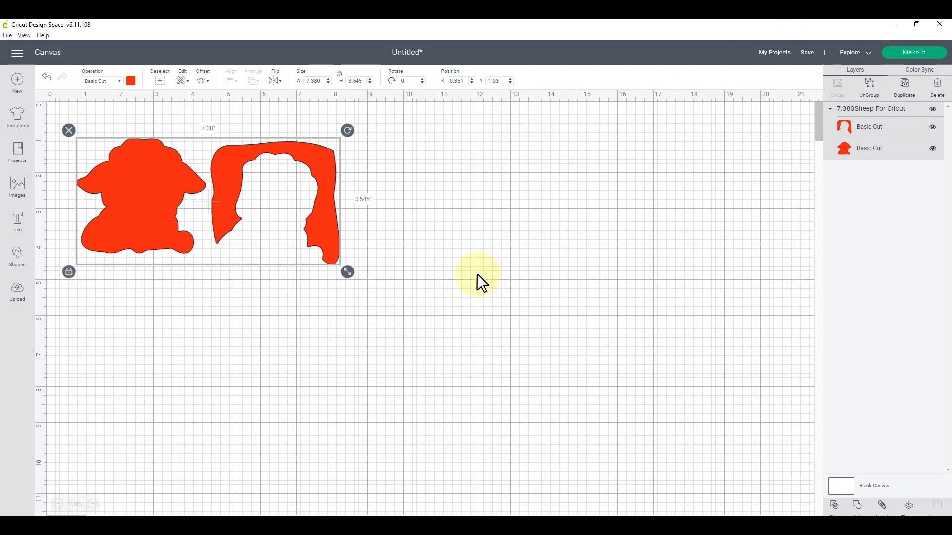
click(500, 331)
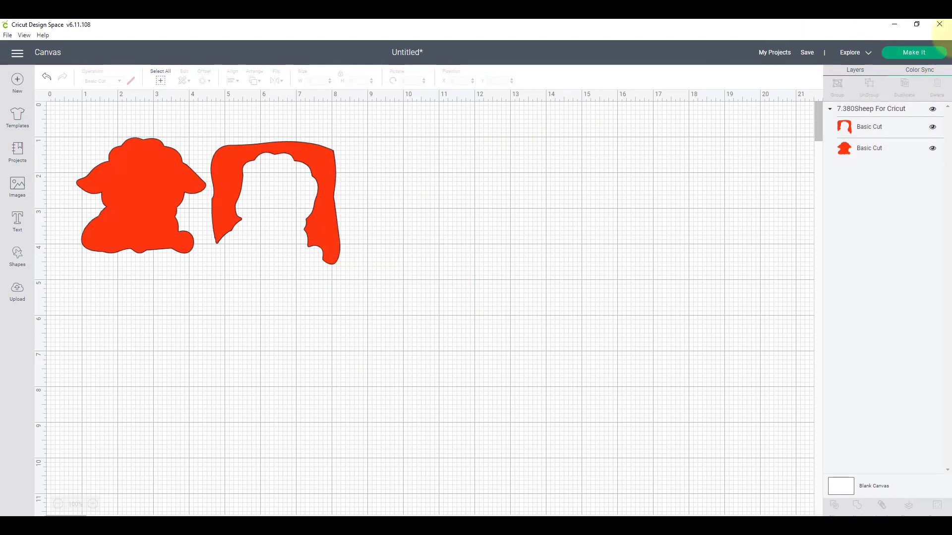
- Preview the design on the cutting mat, then back out to the canvas
click(924, 53)
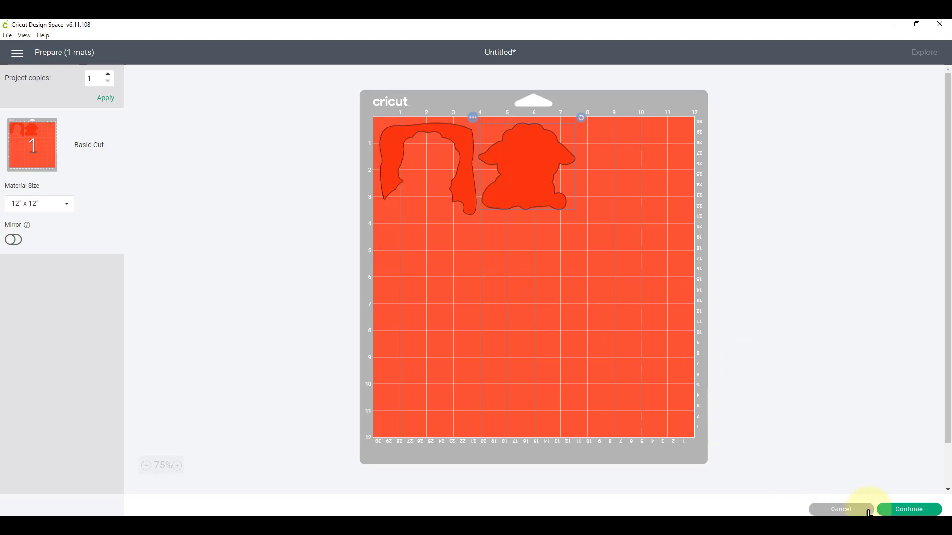
click(842, 511)
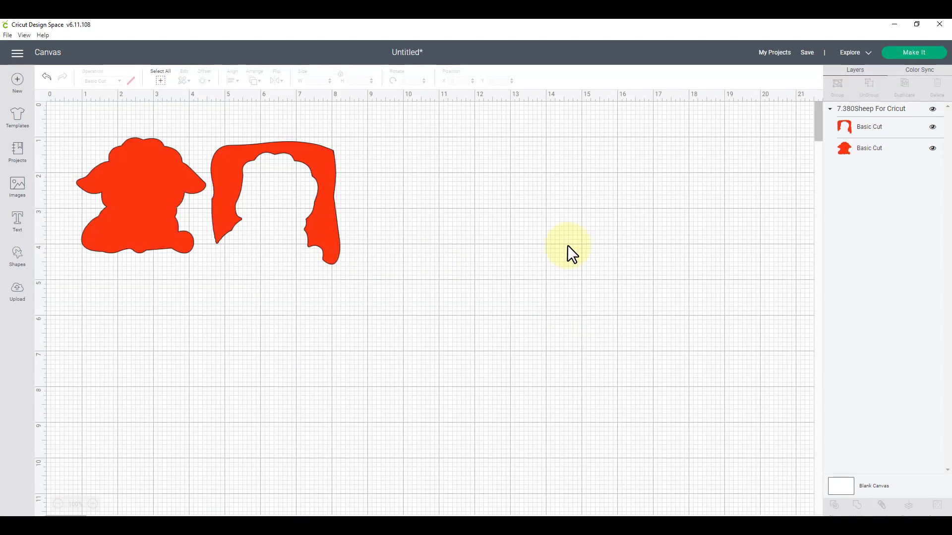
- Ungroup the design and change the frame outline's colour to blue
click(338, 226)
click(857, 92)
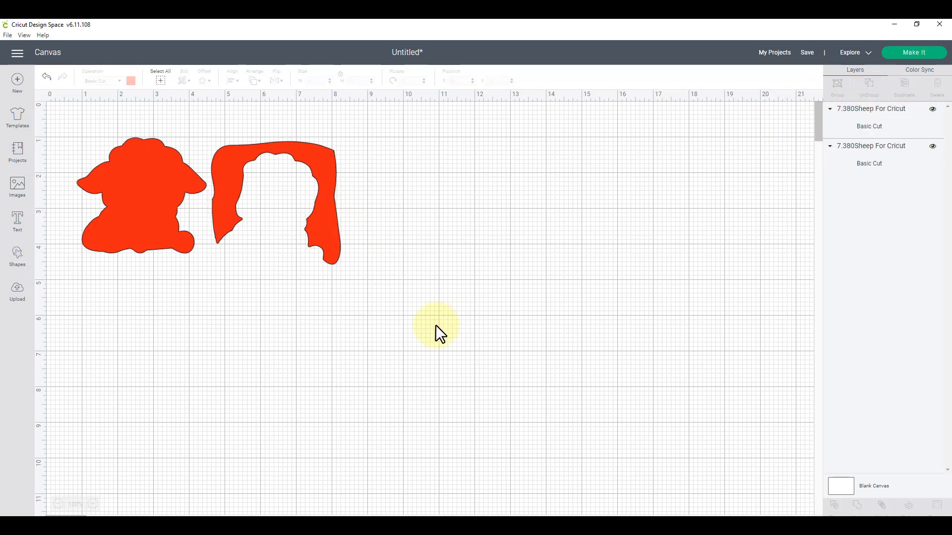
click(329, 239)
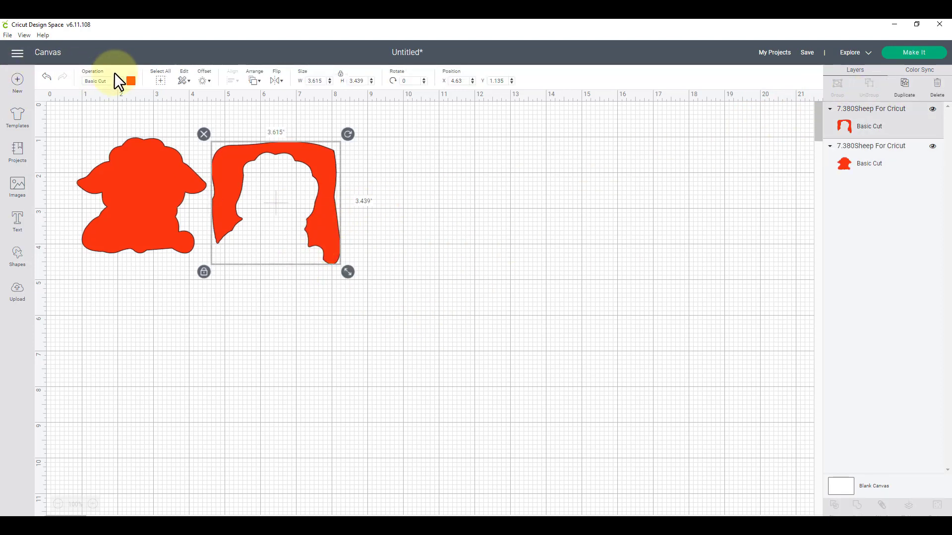
click(131, 81)
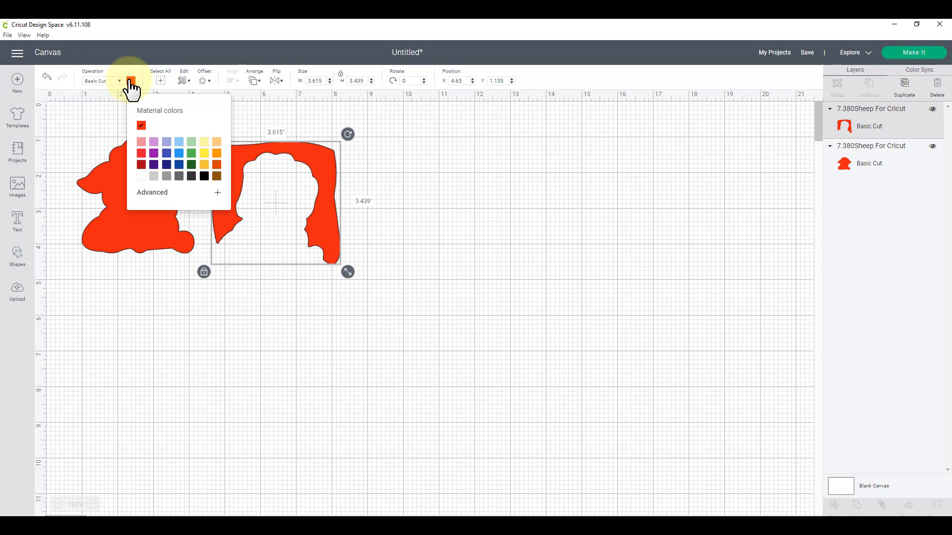
click(168, 164)
click(534, 263)
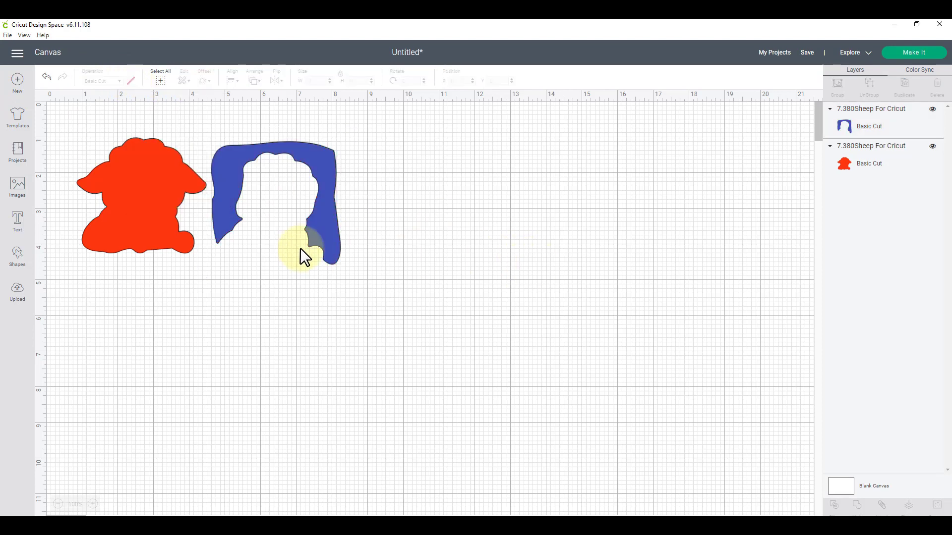
- Change the sheep shape's colour to grey
click(144, 217)
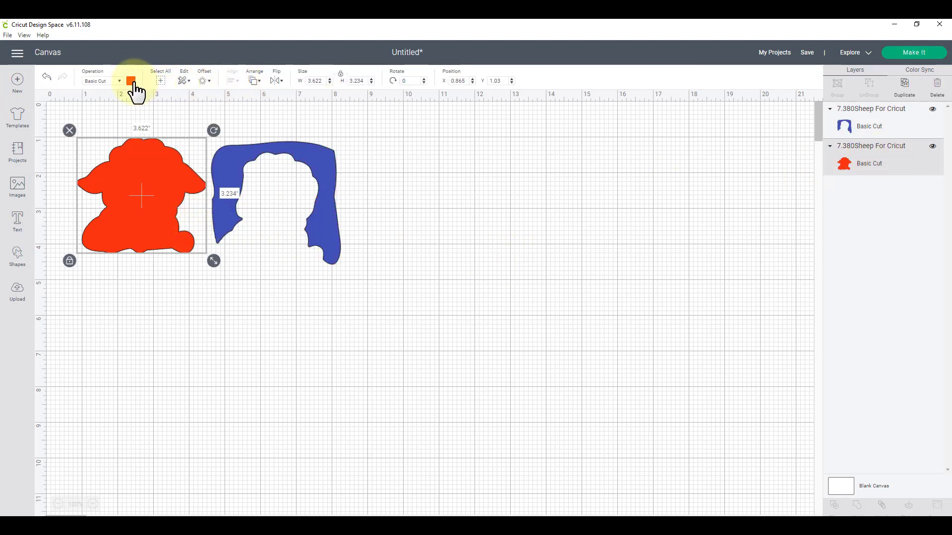
click(131, 81)
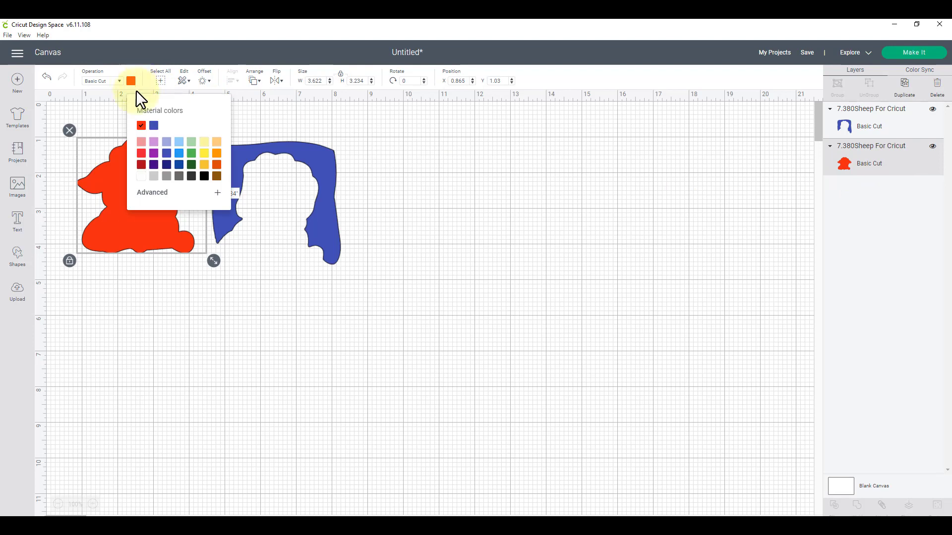
click(157, 177)
click(602, 231)
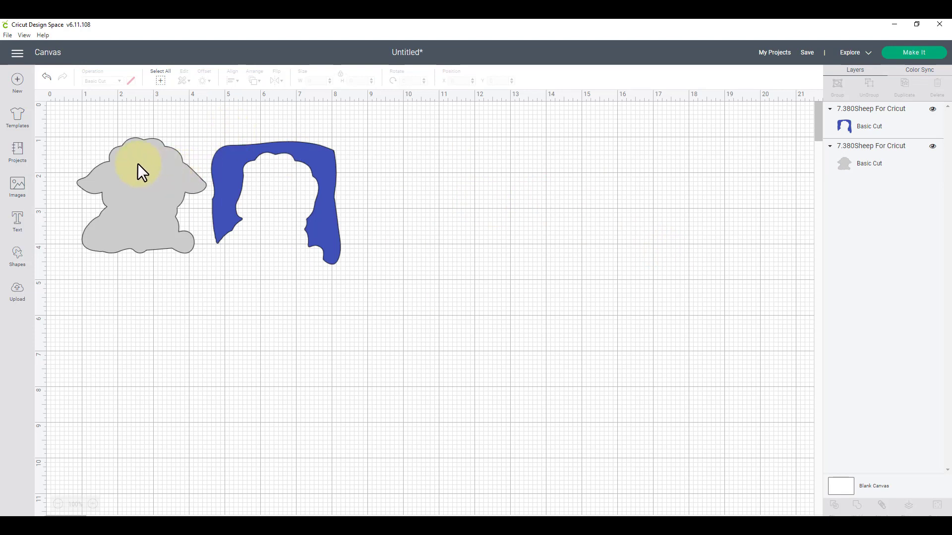
- Nudge the frame shape slightly, then switch back to Silhouette Studio
drag(325, 163, 329, 165)
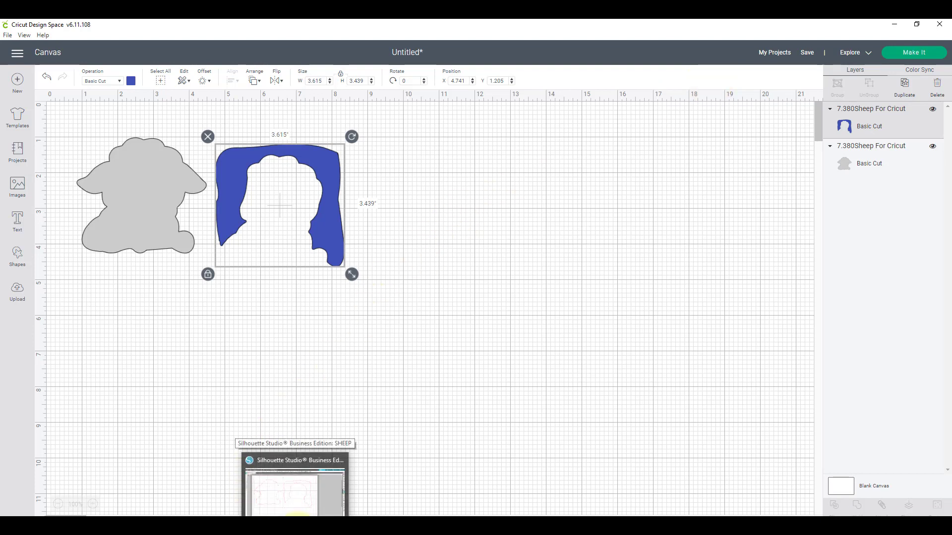
click(297, 516)
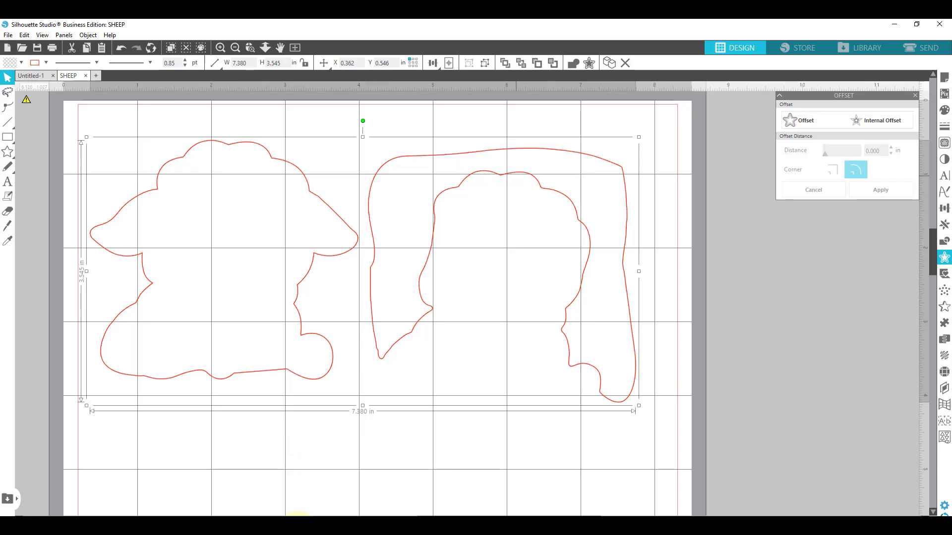